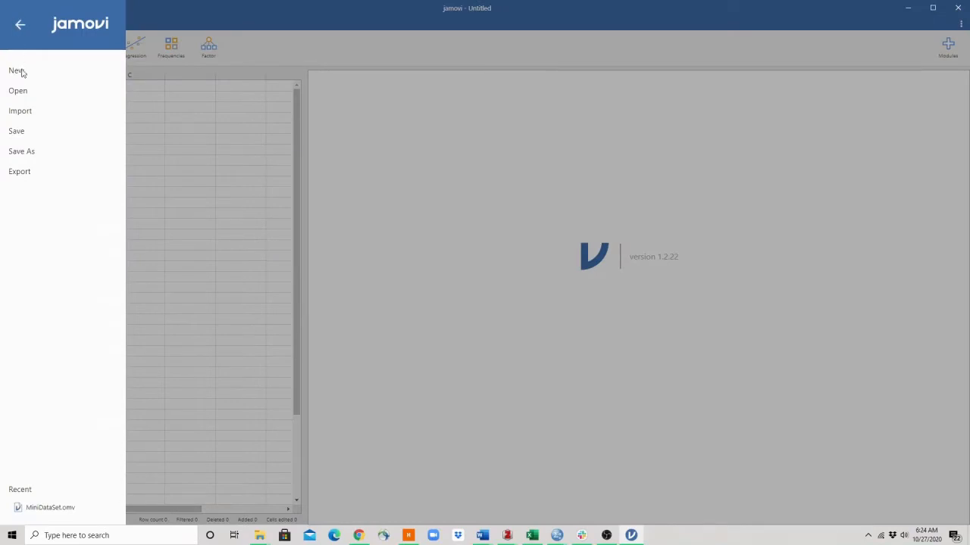
Step: Import the Puzzle Data.csv file from the Desktop folder
left_click(23, 114)
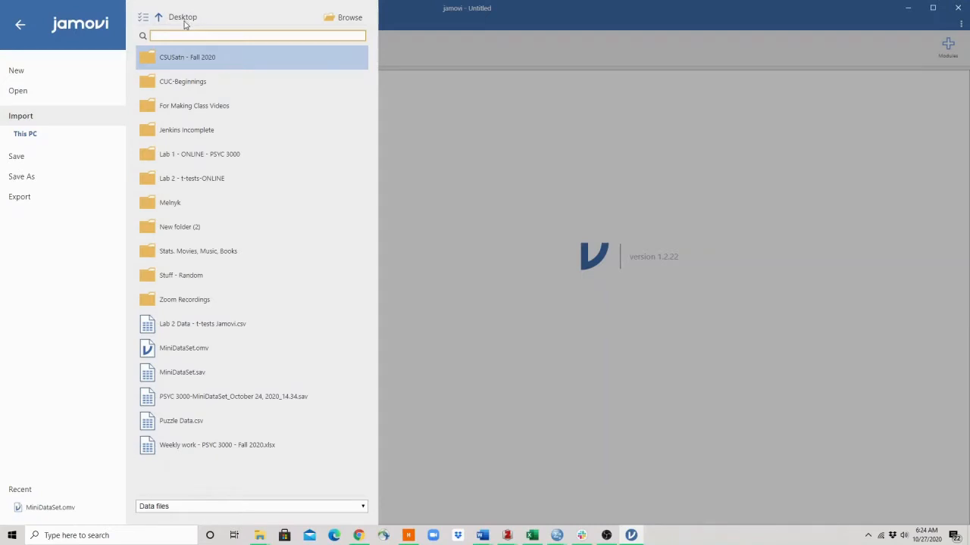
left_click(199, 425)
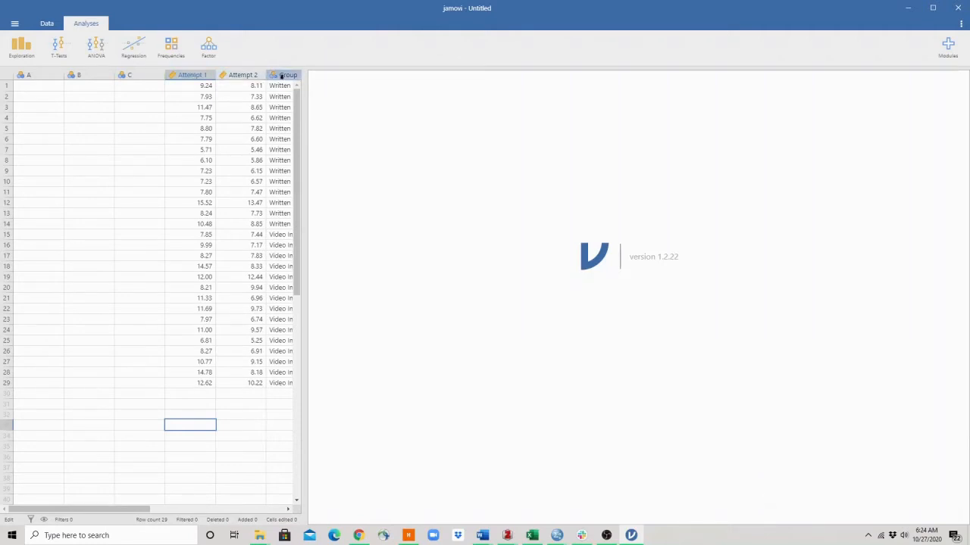
Step: Delete the empty columns A, B and C from the data sheet
left_click(36, 75)
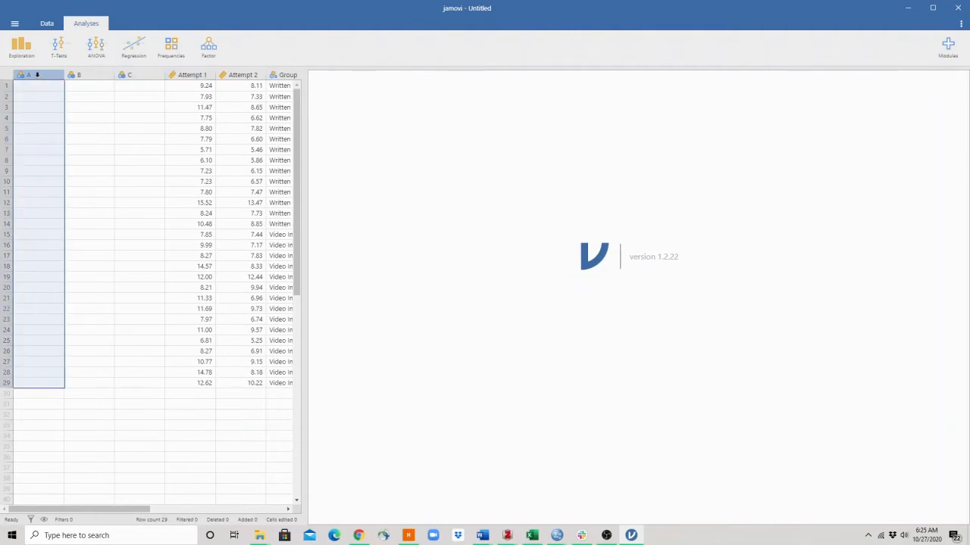
right_click(28, 114)
left_click(44, 182)
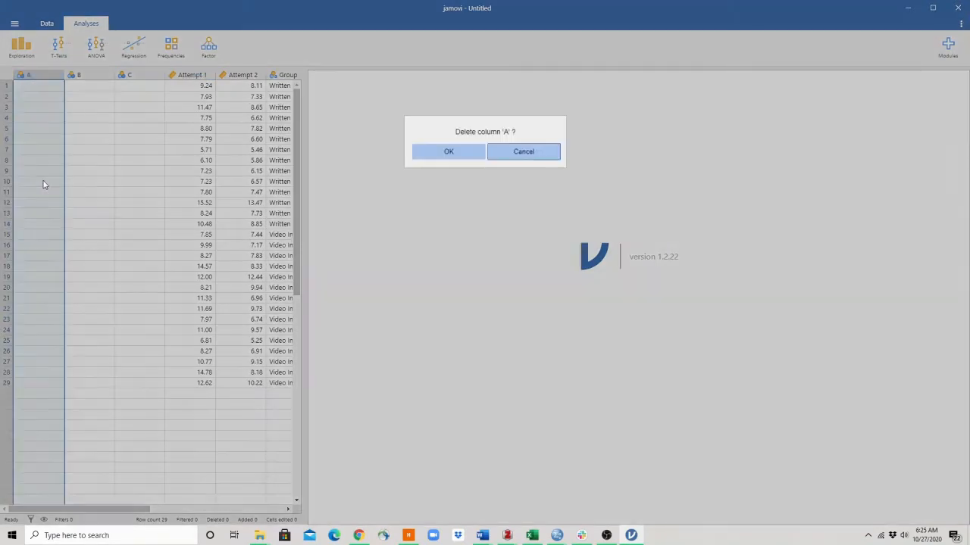
left_click(436, 155)
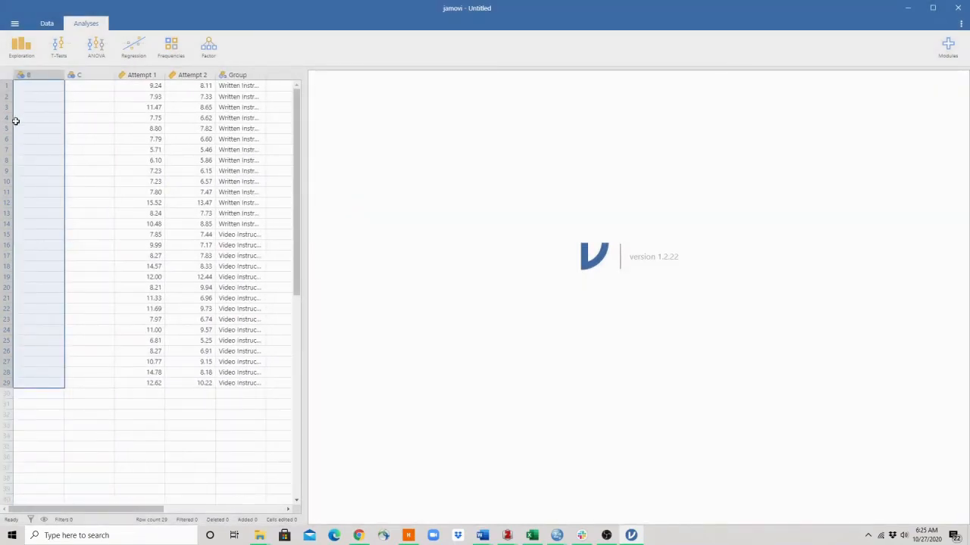
left_click(77, 77, "shift")
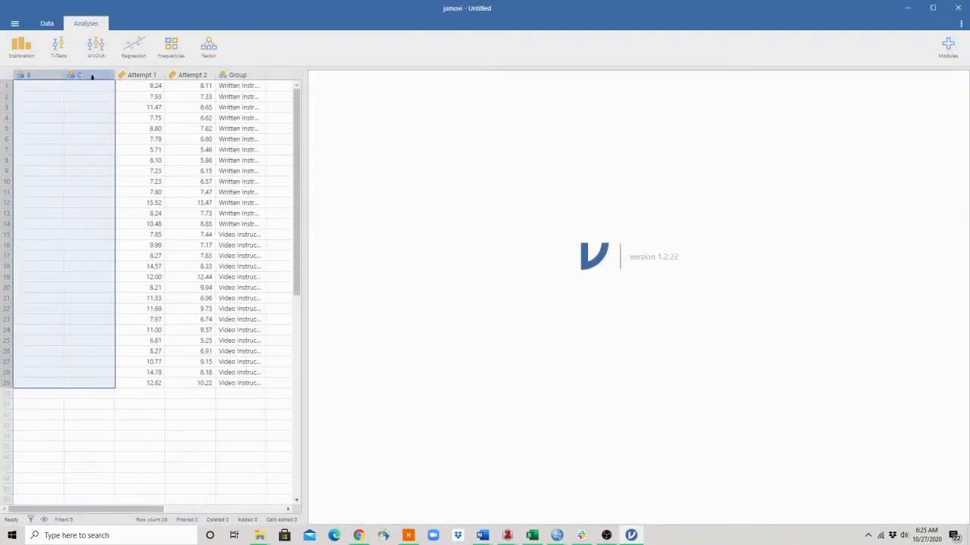
right_click(72, 125)
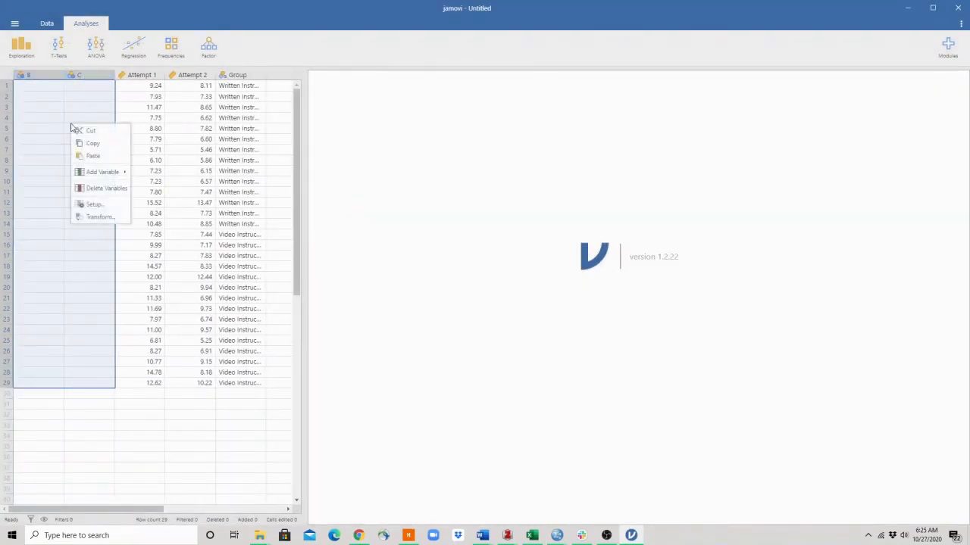
left_click(100, 188)
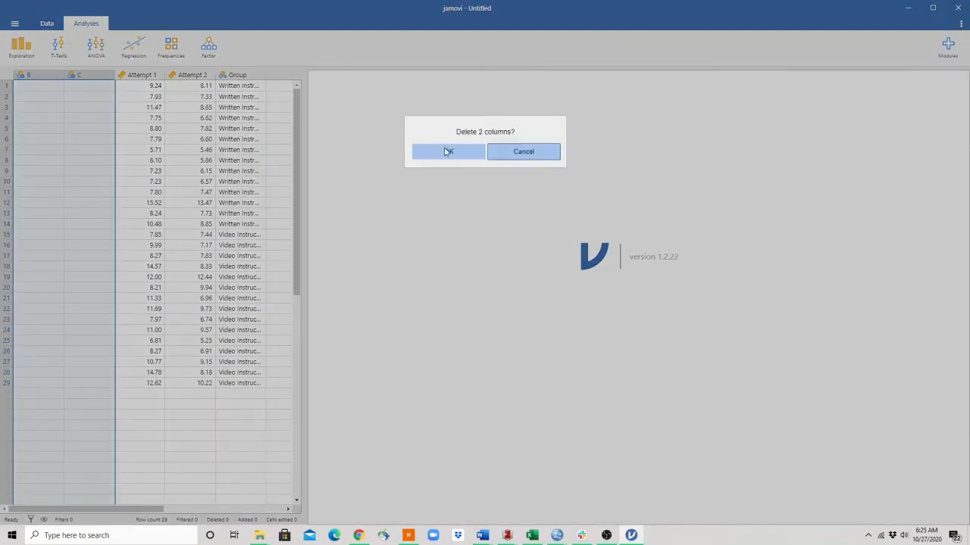
left_click(450, 151)
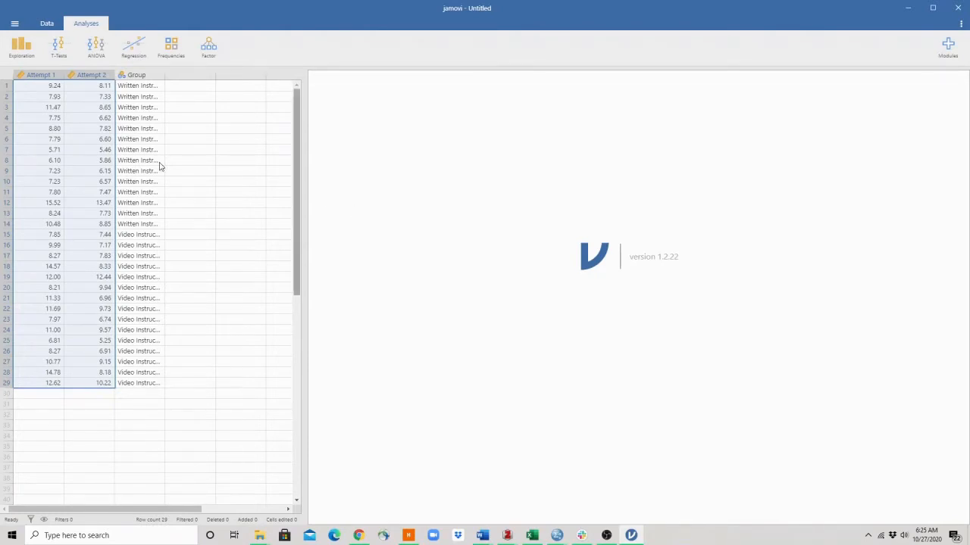
Step: Widen the Group column enough to show its full instruction labels
left_click_drag(165, 78, 206, 76)
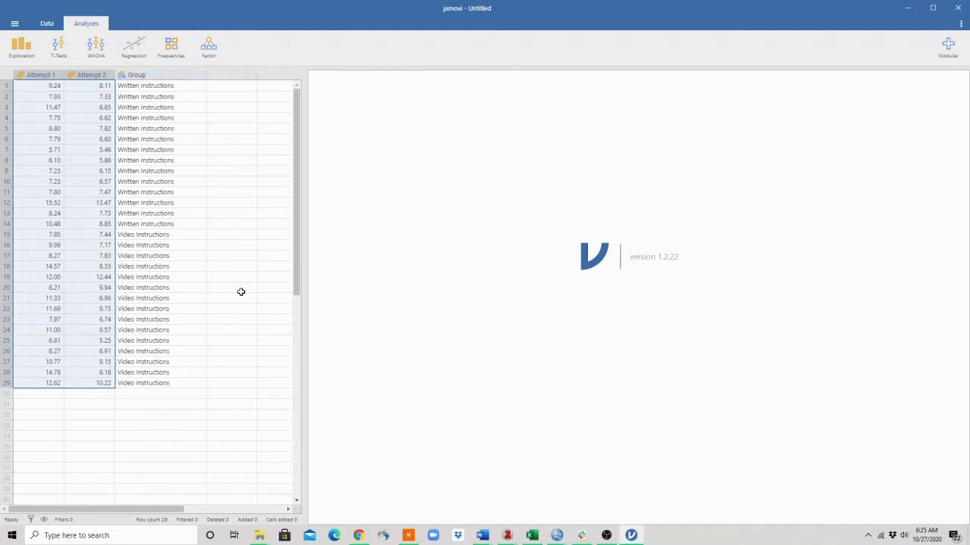
left_click(233, 256)
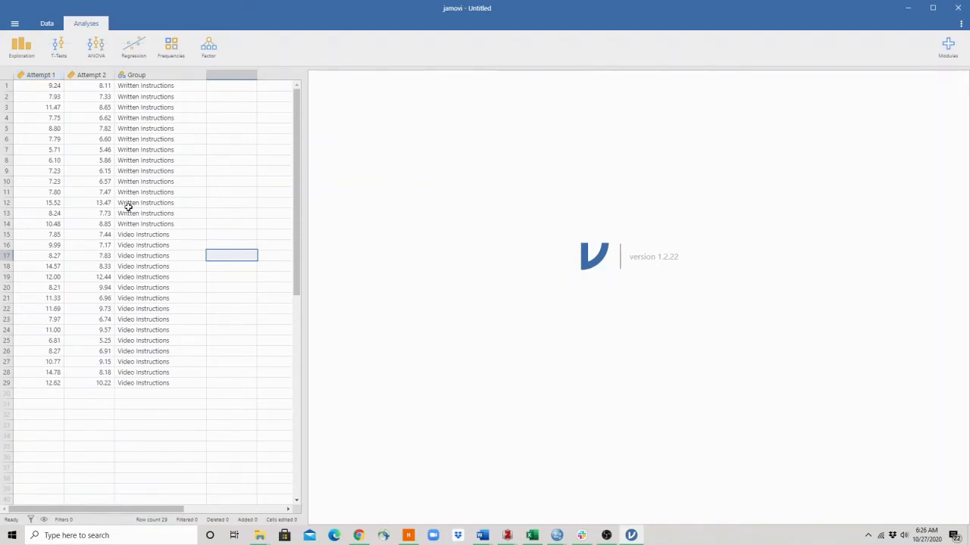
left_click(96, 75)
Step: Set up a Paired Samples T-Test with Attempt 1 and Attempt 2 as the paired variables
left_click(59, 47)
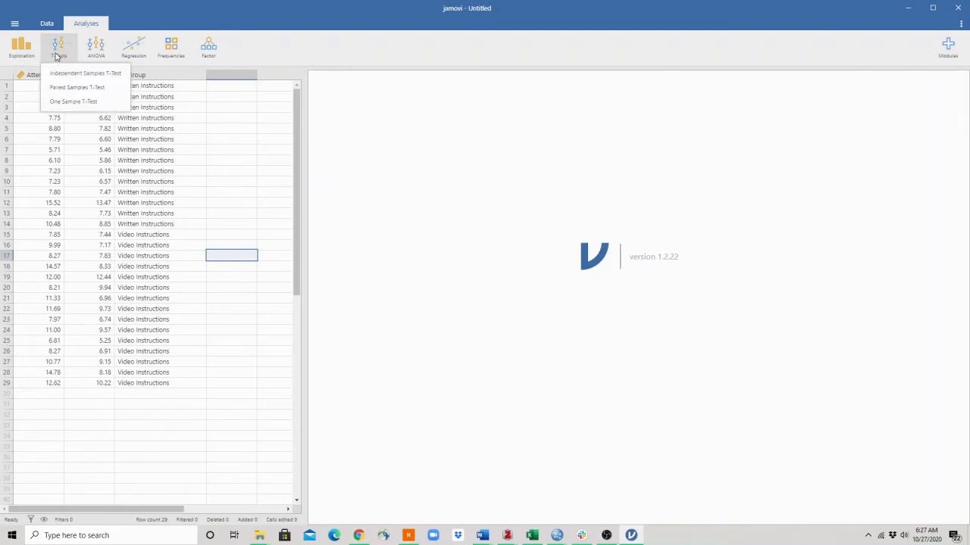
left_click(73, 88)
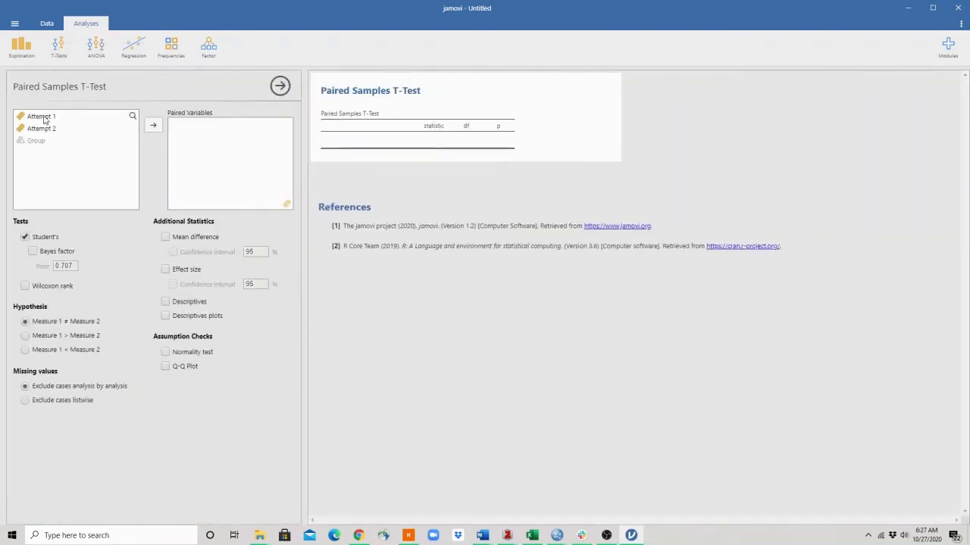
left_click(67, 119)
left_click(156, 125)
left_click(44, 129)
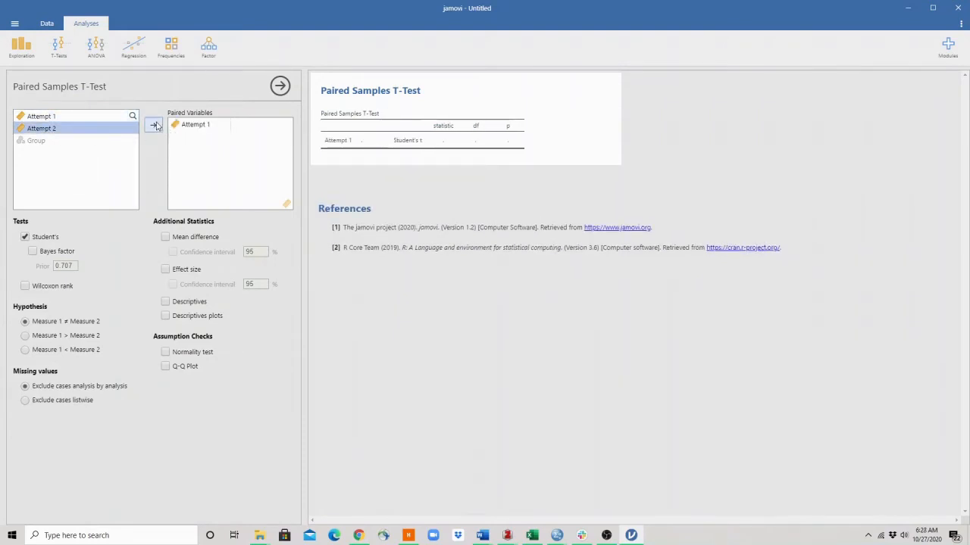
left_click(152, 126)
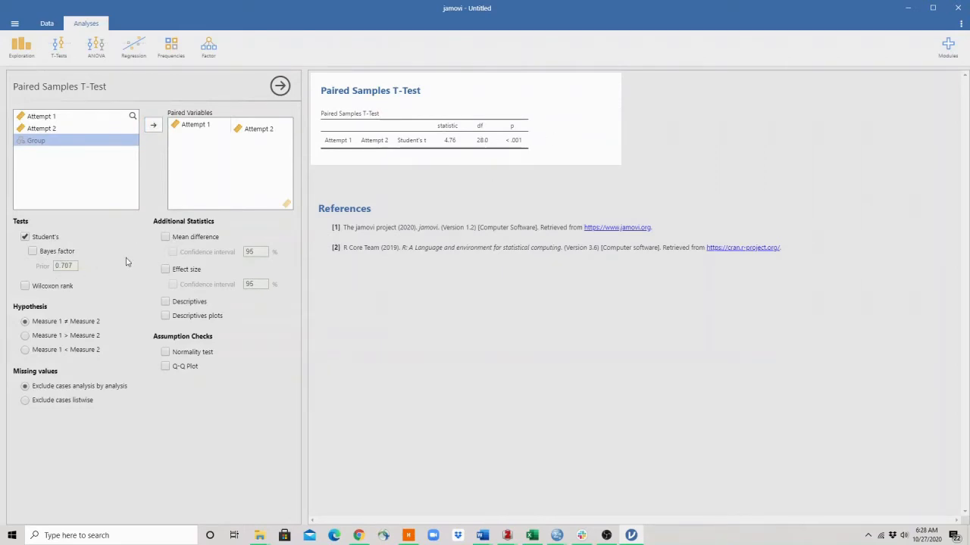
Step: Add mean difference, effect size, descriptives and descriptives plots to the paired t-test output
left_click(165, 238)
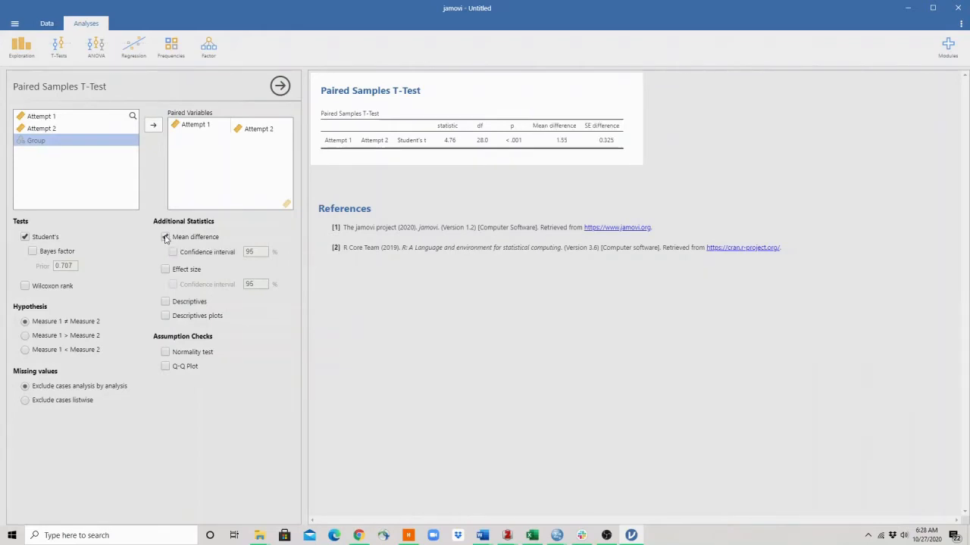
left_click(166, 269)
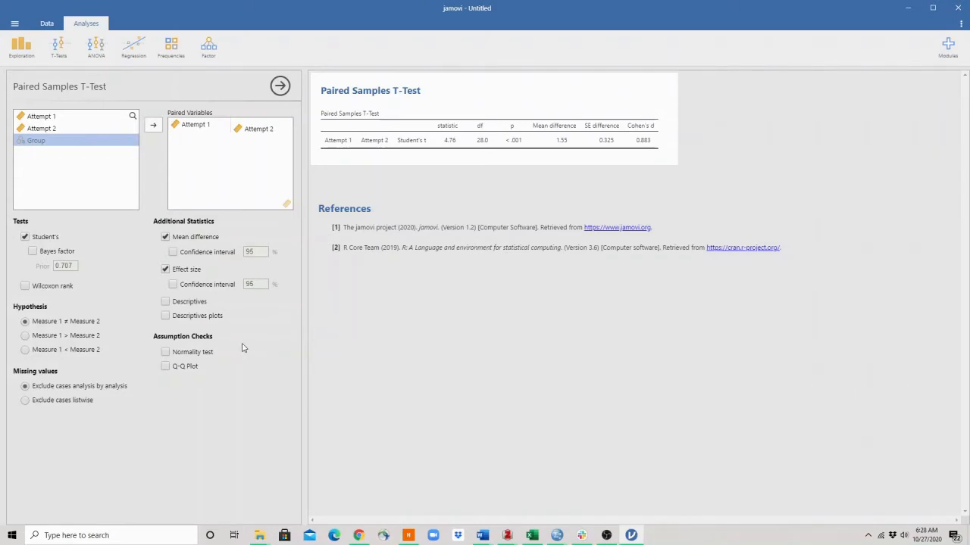
left_click(165, 316)
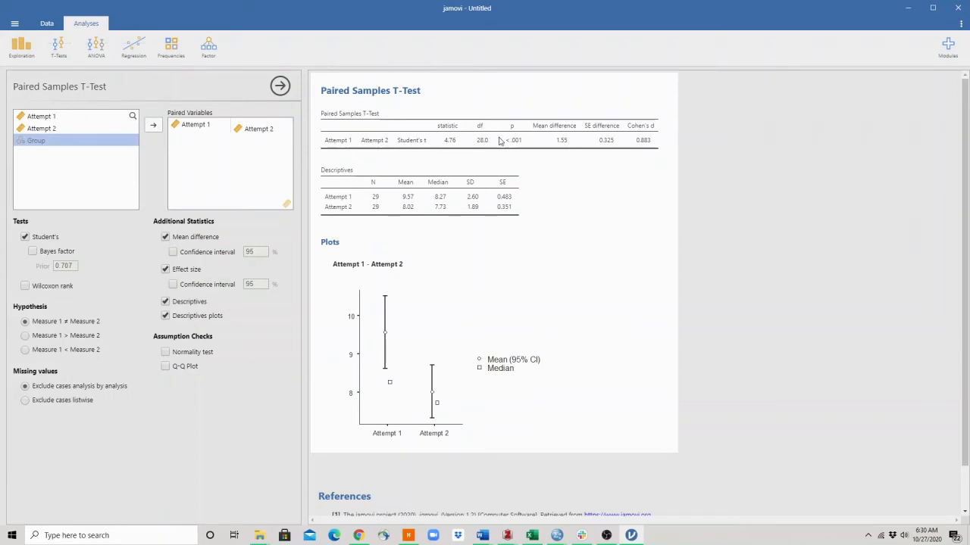
Step: Copy the Paired Samples T-Test results table and paste it into t-test write up.docx in Word with its source formatting
right_click(500, 141)
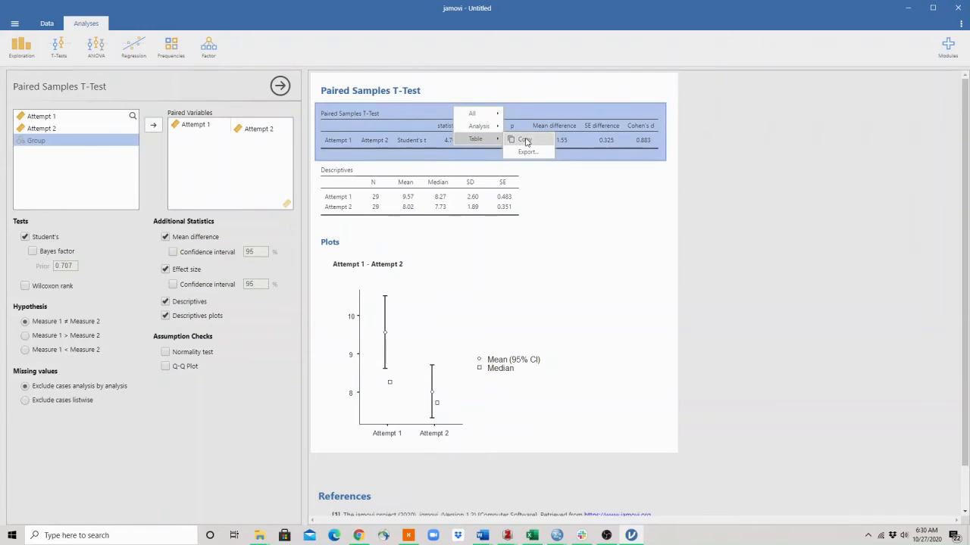
left_click(519, 138)
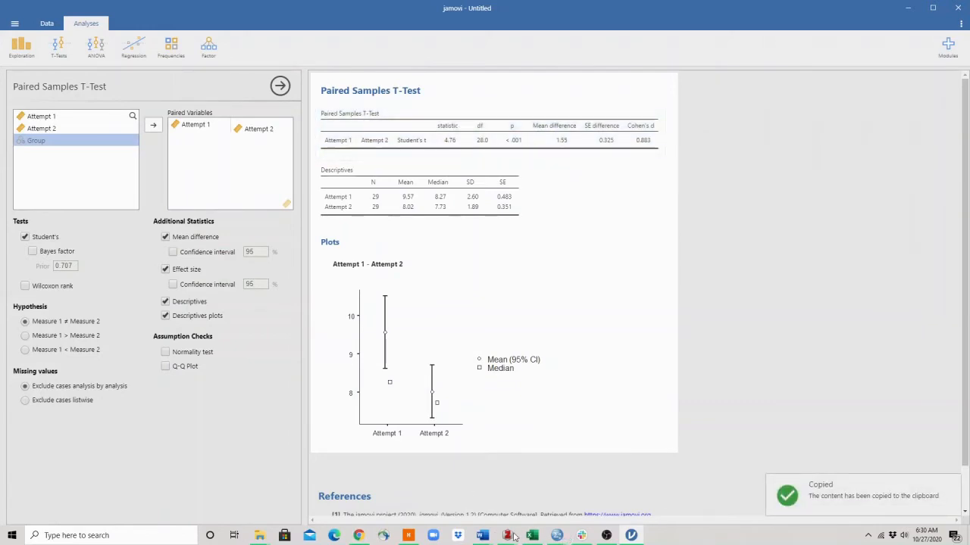
mouse_move(487, 538)
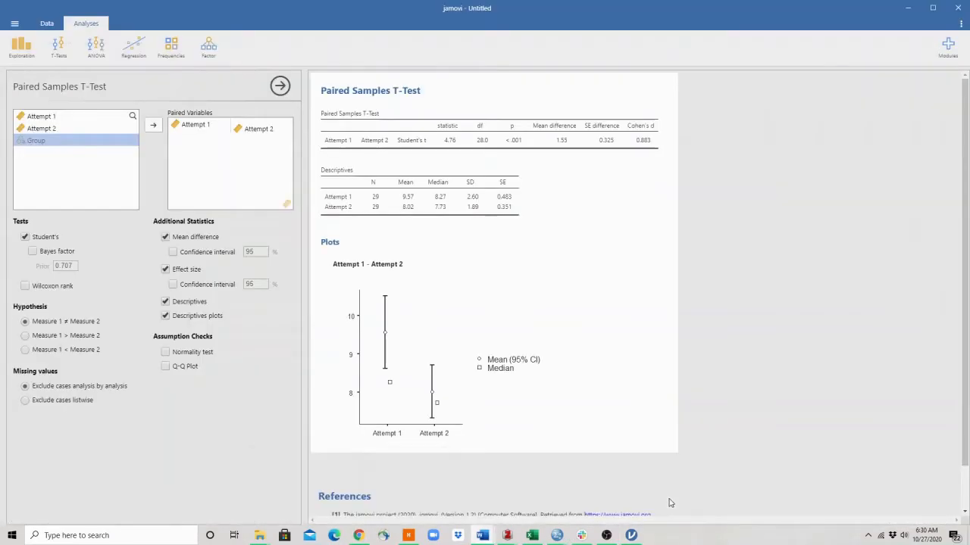
left_click(662, 493)
right_click(303, 282)
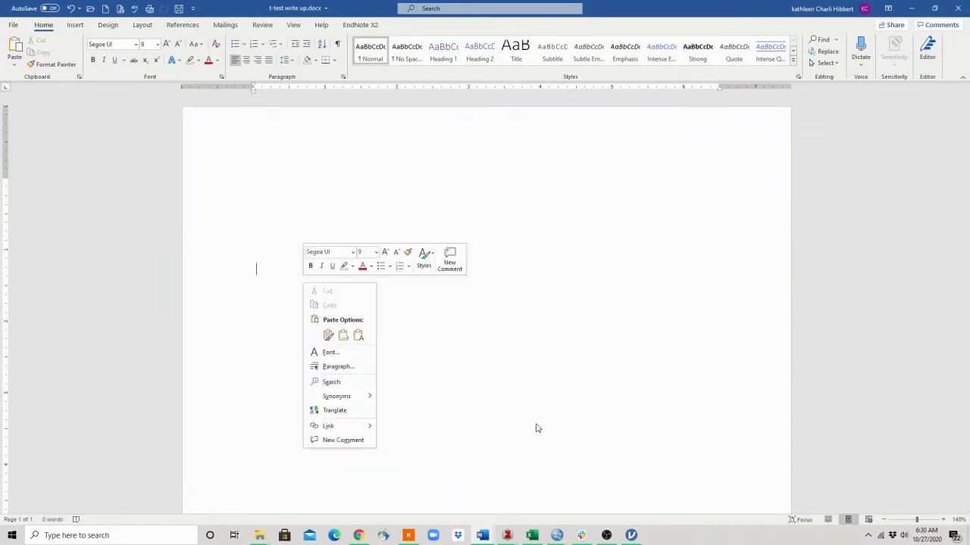
left_click(328, 335)
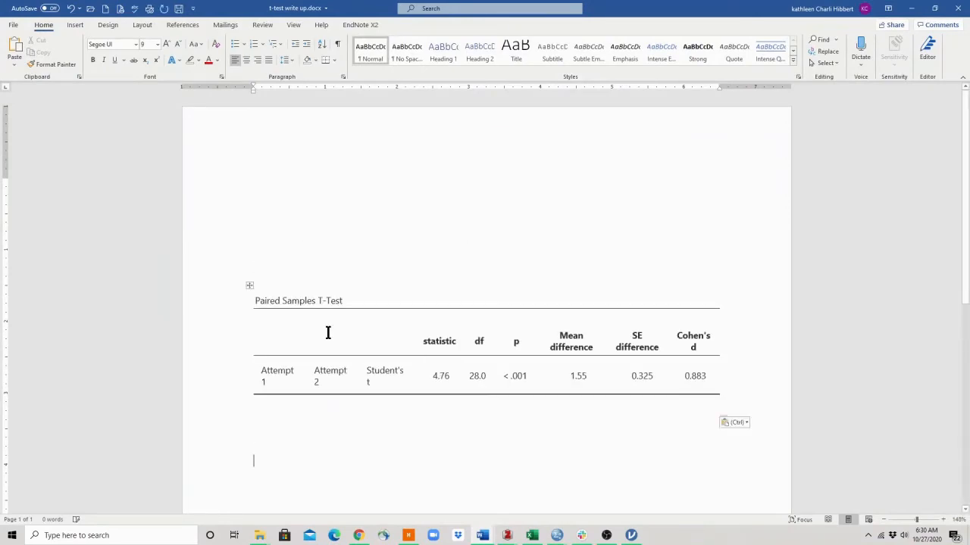
Step: Insert blank lines below and above the pasted Paired Samples T-Test table
key("Return")
key("Return")
key("Return")
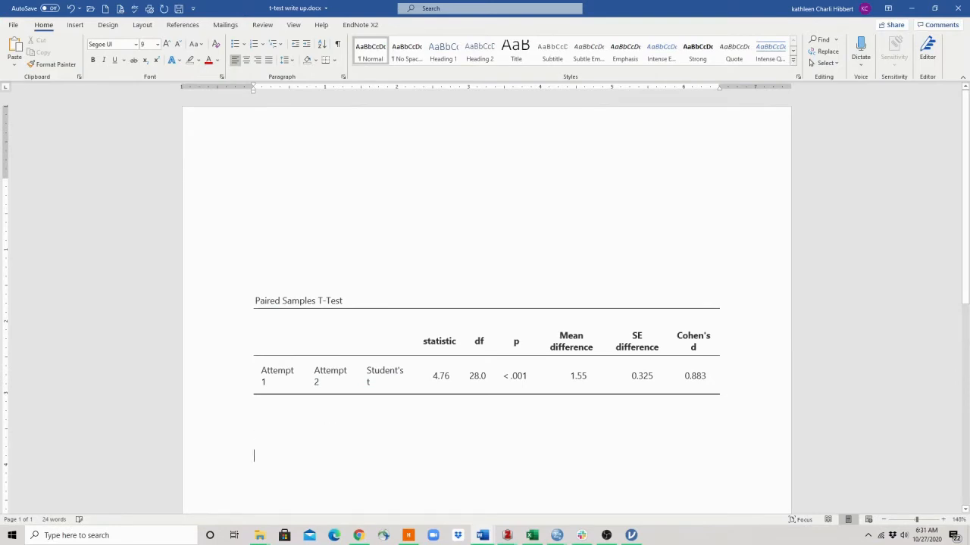
left_click(275, 221)
key("Return")
key("Return")
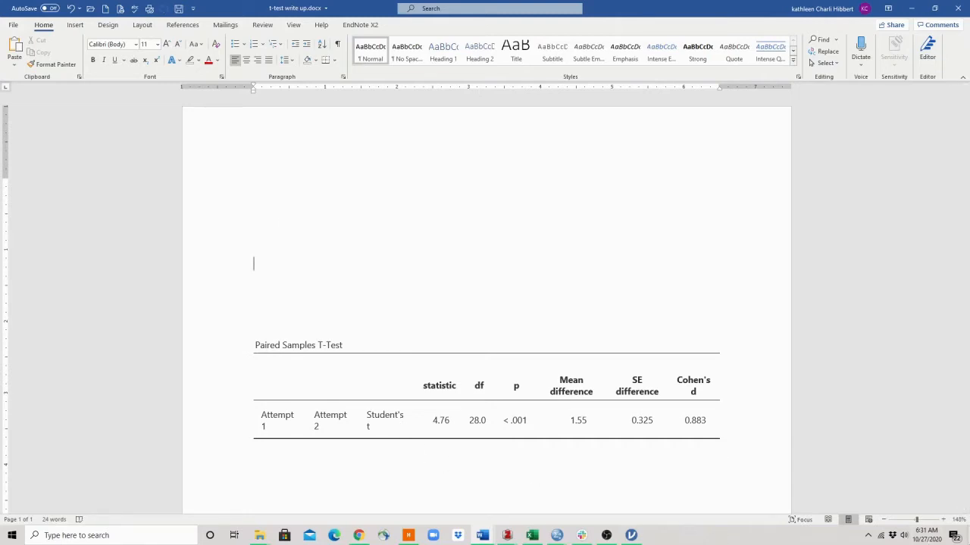
Step: Copy the Descriptives table from jamovi and paste it above the t-test table in the Word document, keeping source formatting
left_click(631, 536)
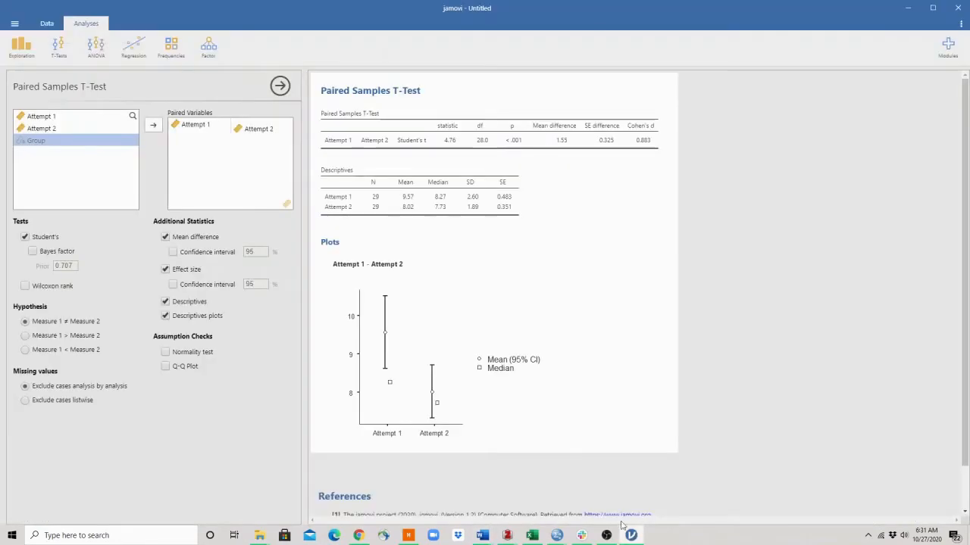
right_click(456, 197)
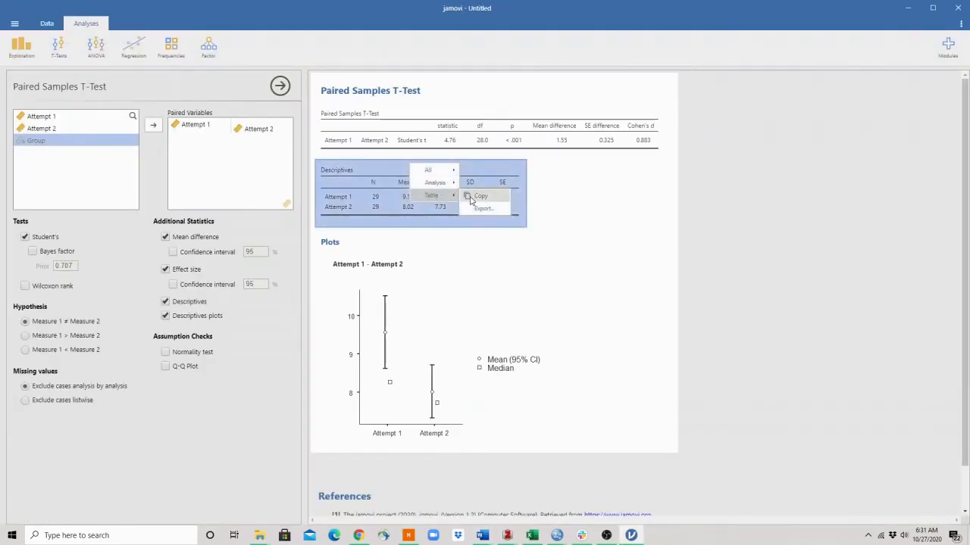
left_click(471, 196)
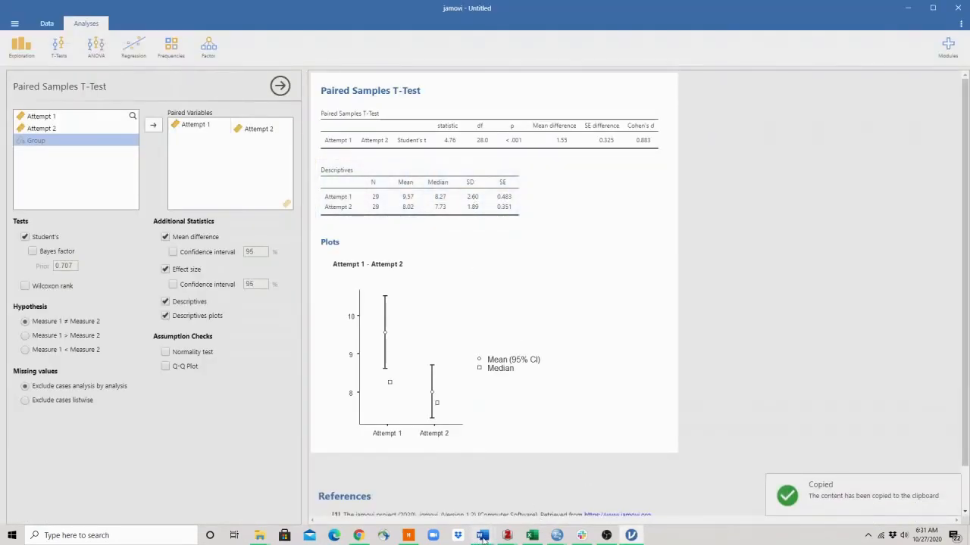
mouse_move(482, 536)
left_click(641, 504)
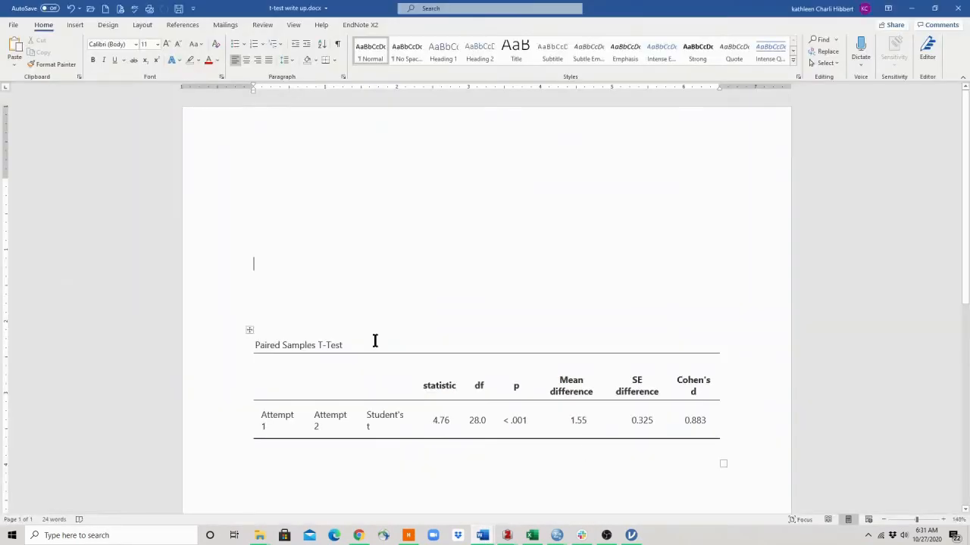
right_click(256, 263)
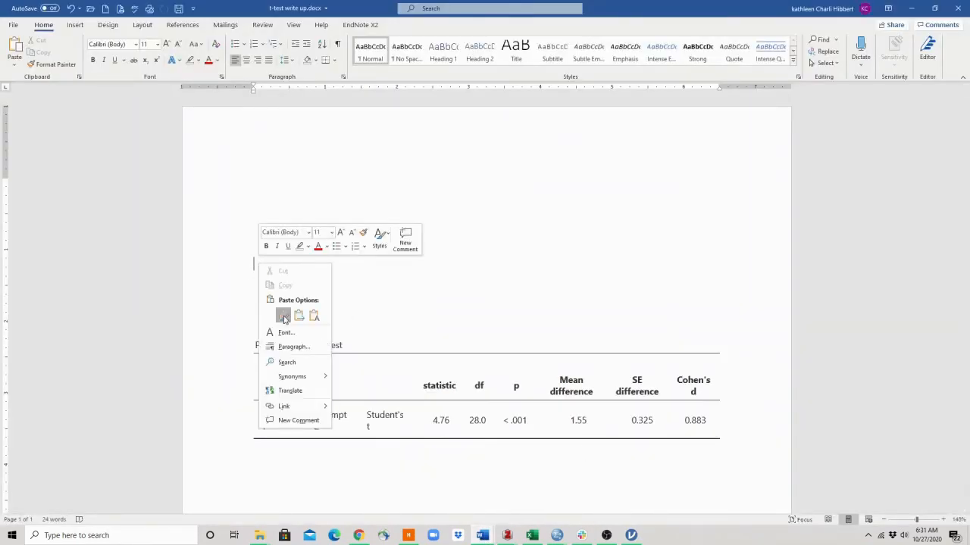
left_click(283, 315)
Step: Remove the surplus blank space between the Descriptives table and the Paired Samples T-Test table
key("BackSpace")
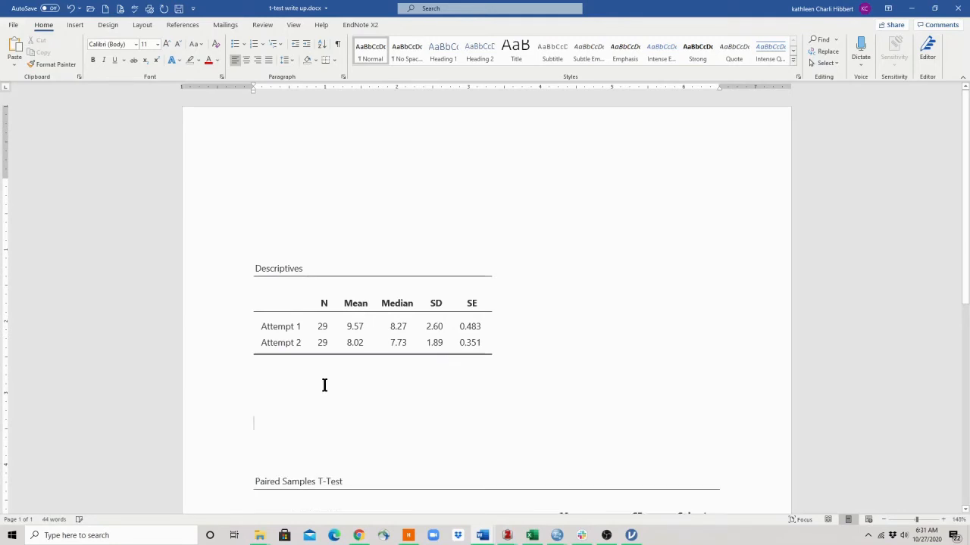
key("Delete")
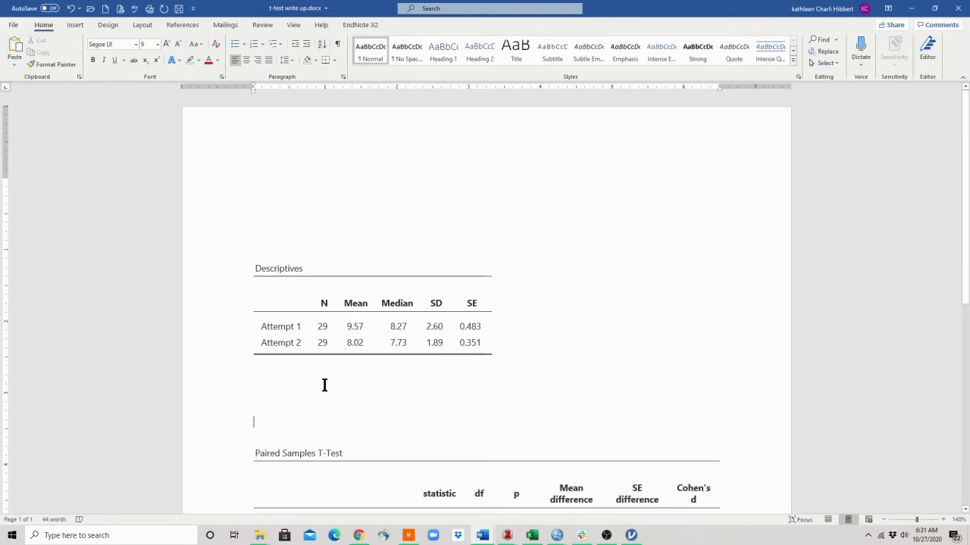
left_click(250, 253)
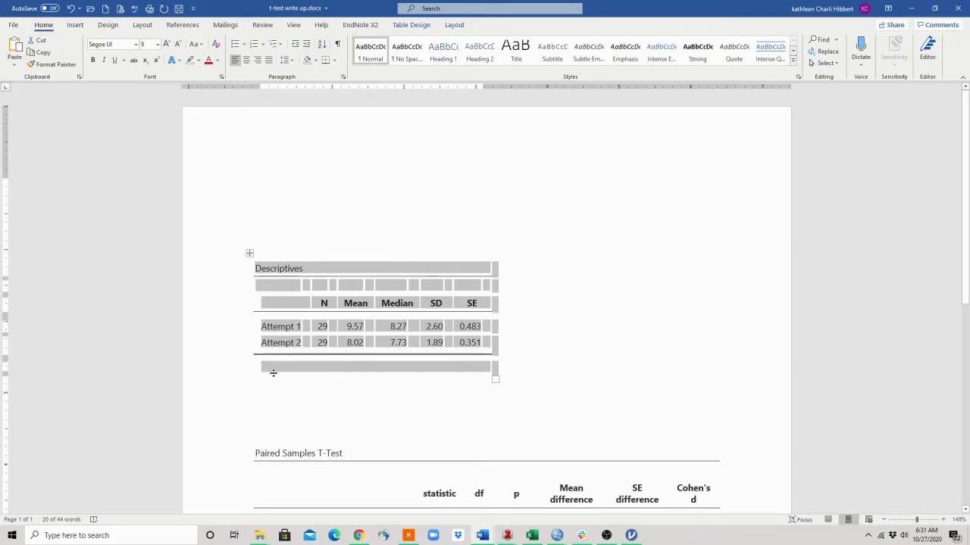
left_click(270, 403)
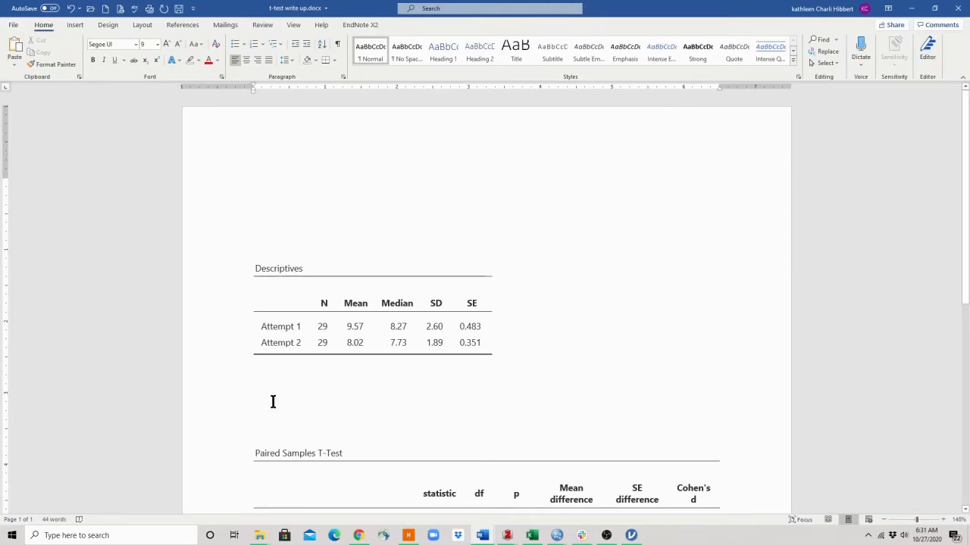
Step: Copy the Attempt 1 - Attempt 2 descriptives plot from jamovi and paste it below the Paired Samples T-Test table in t-test write up.docx in Word
scroll(273, 402, "down", 5)
scroll(273, 401, "up", 1)
left_click(270, 413)
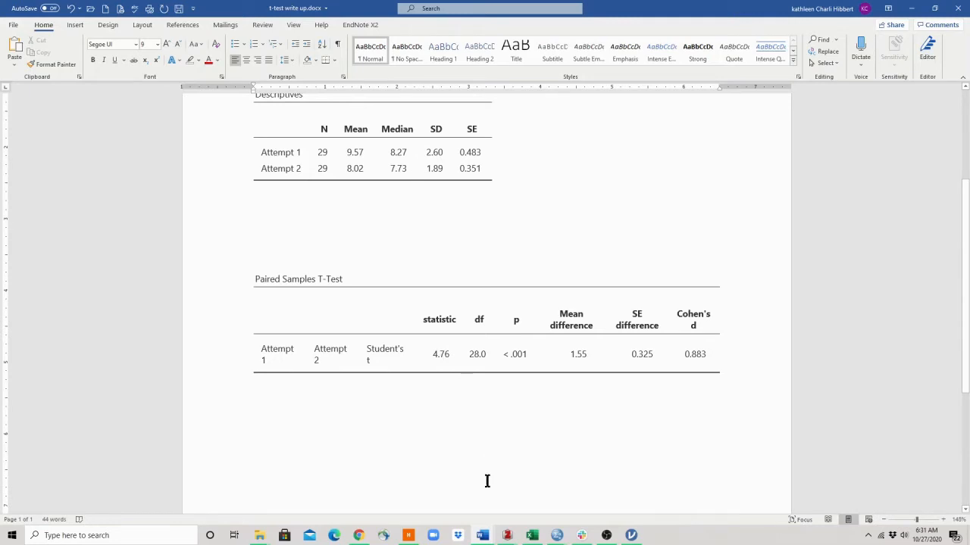
mouse_move(487, 537)
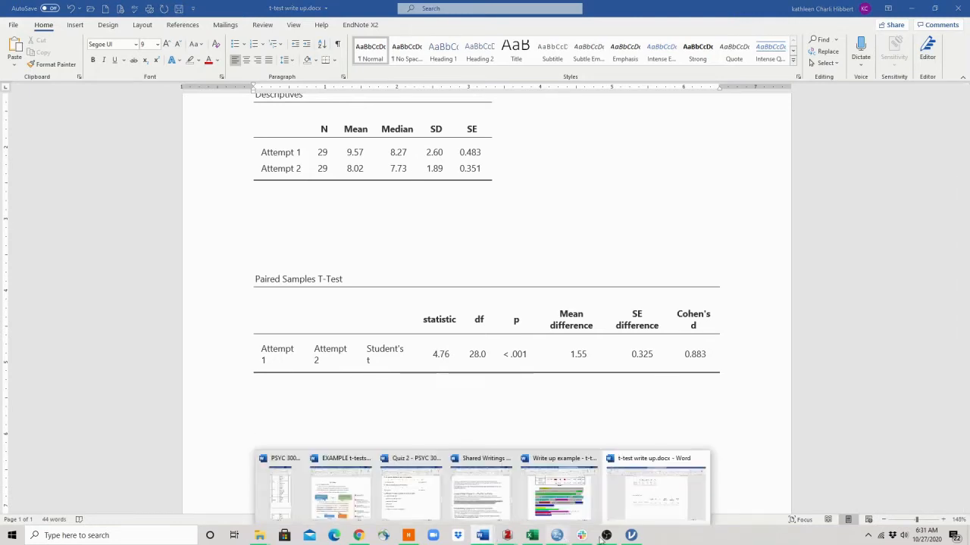
left_click(633, 537)
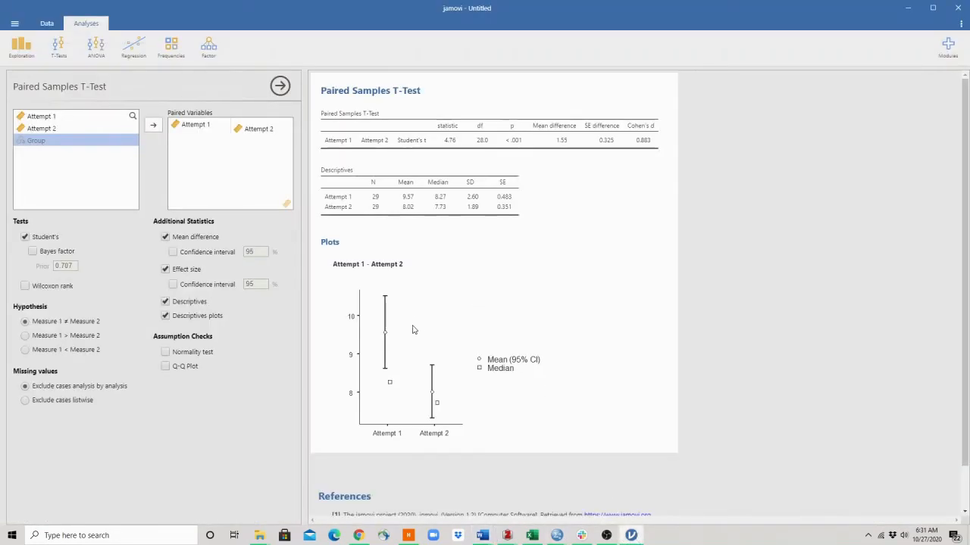
right_click(414, 329)
left_click(438, 328)
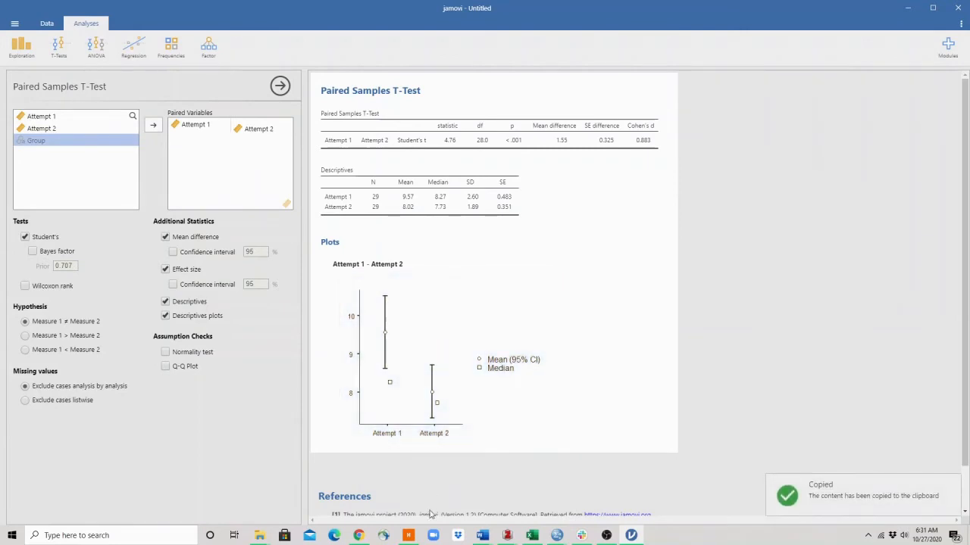
mouse_move(482, 535)
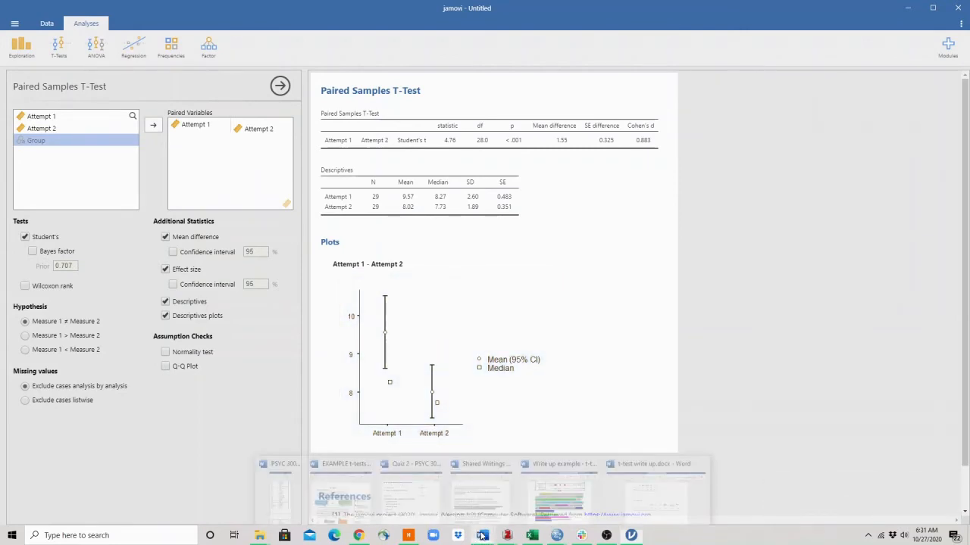
left_click(639, 506)
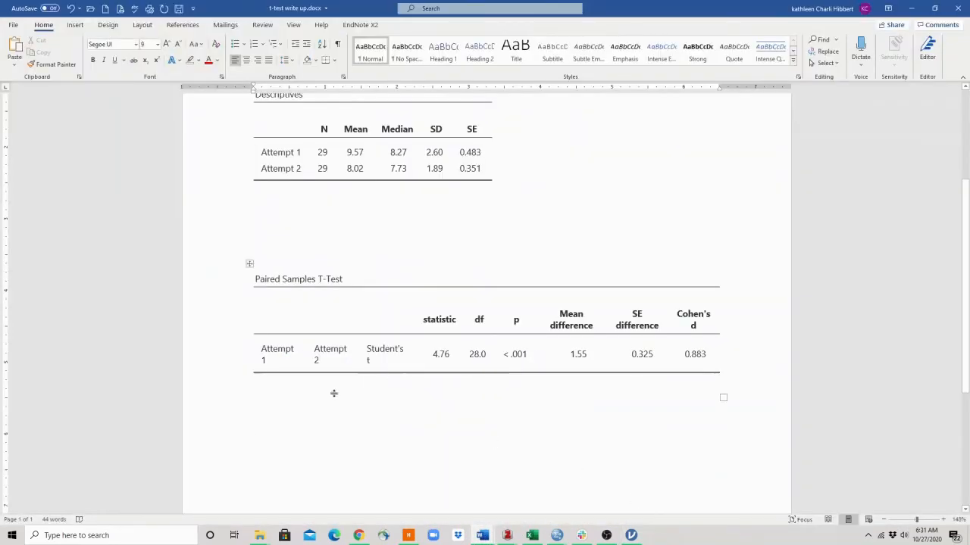
right_click(258, 446)
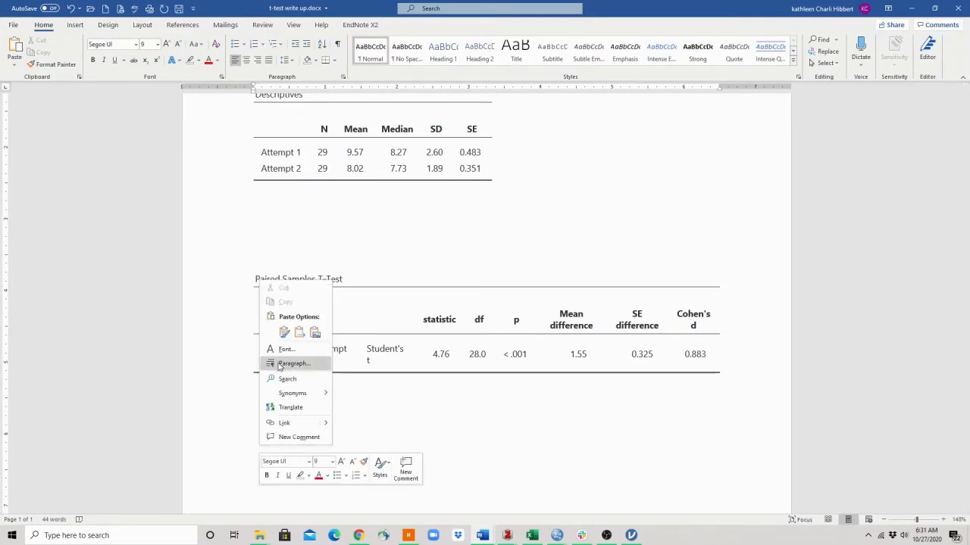
left_click(288, 336)
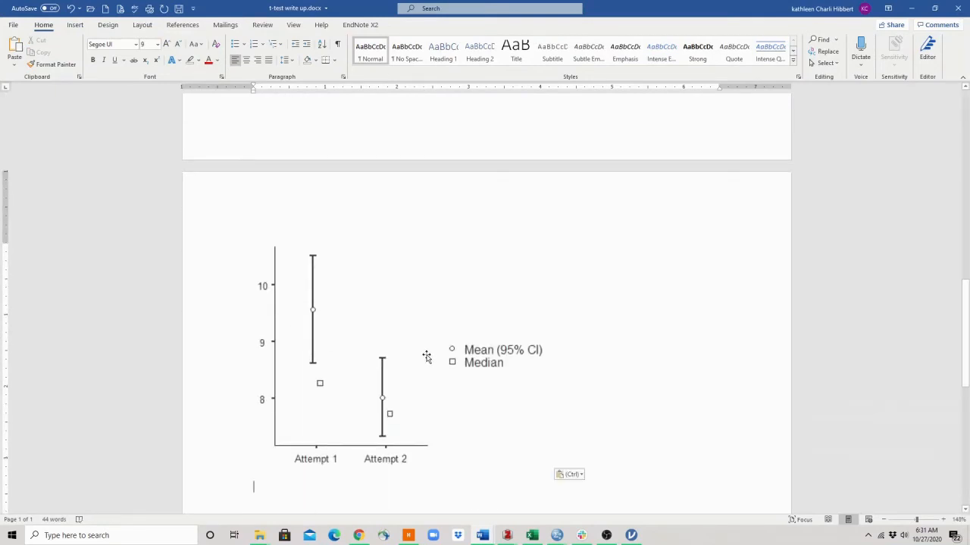
Step: Enter "Table 1" above the Descriptives table, with the title "Descriptive Statistics for Puzzle Completion Time" on the line below it
scroll(426, 354, "up", 3)
scroll(426, 355, "up", 10)
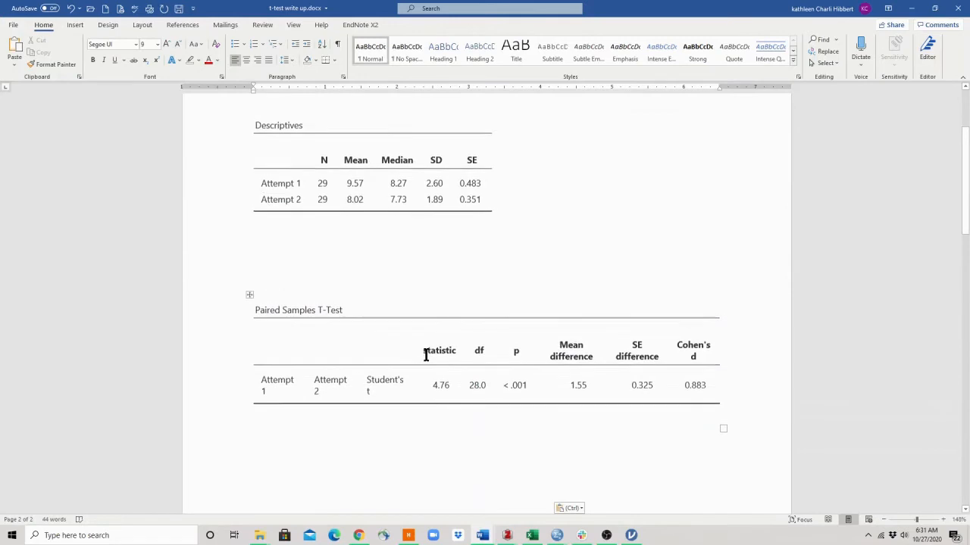
left_click(266, 221)
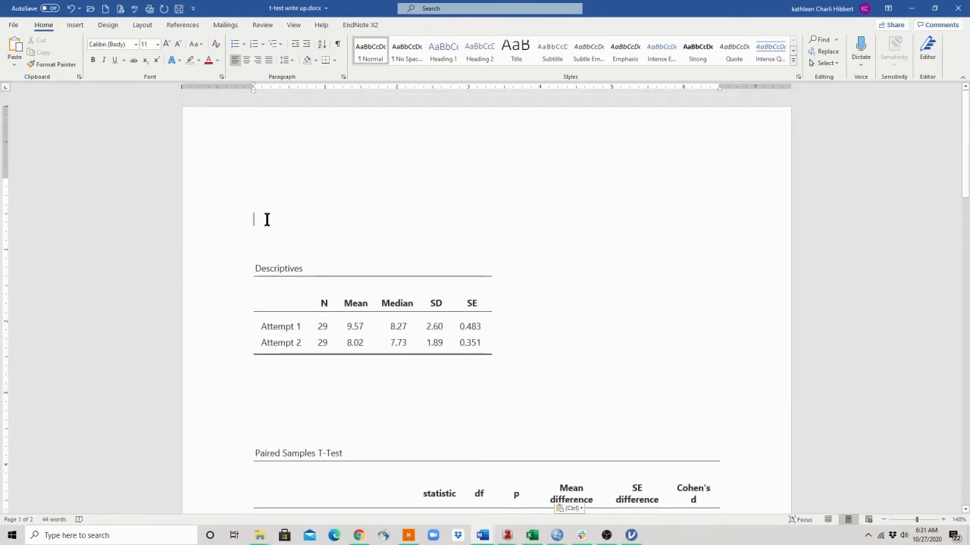
type("Table 1")
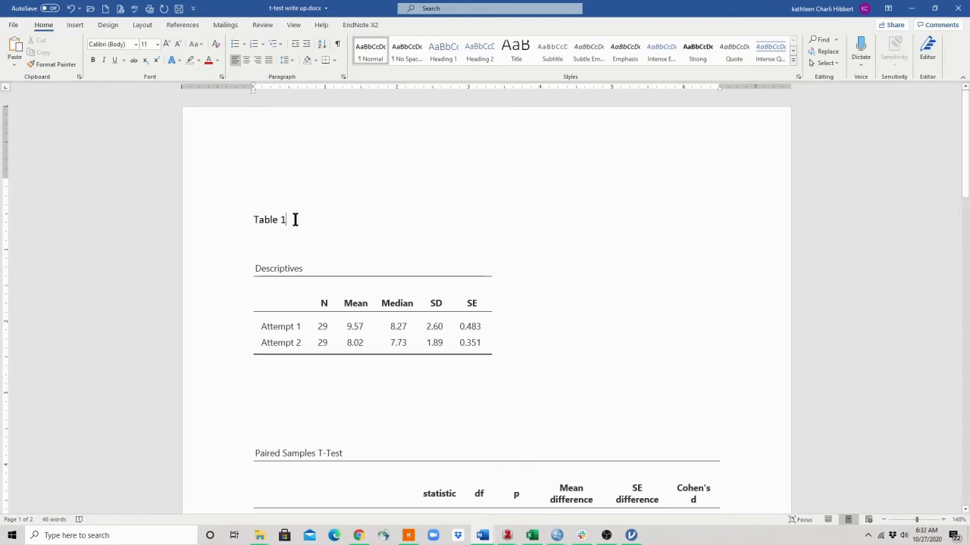
key("Return")
type("Descriptive")
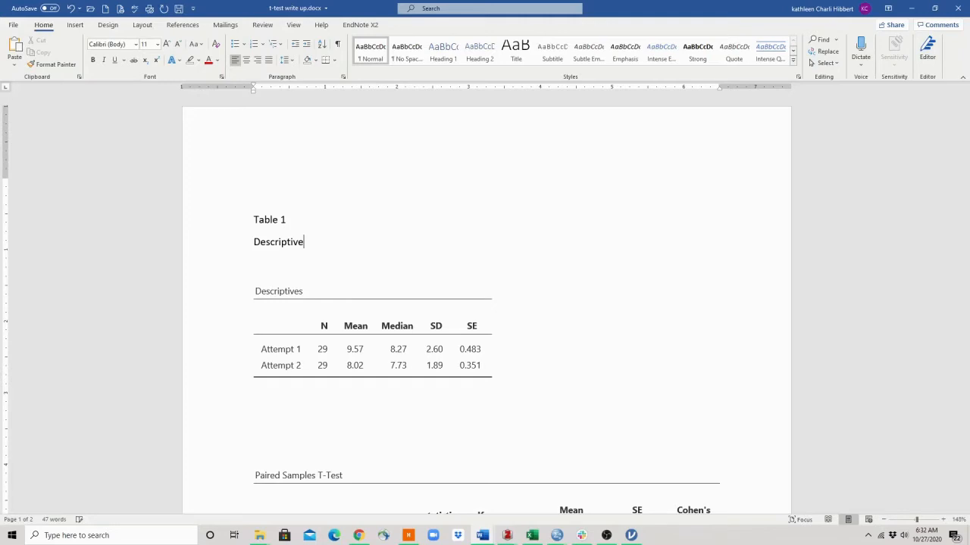
type(" Sta")
type("Puzzle co")
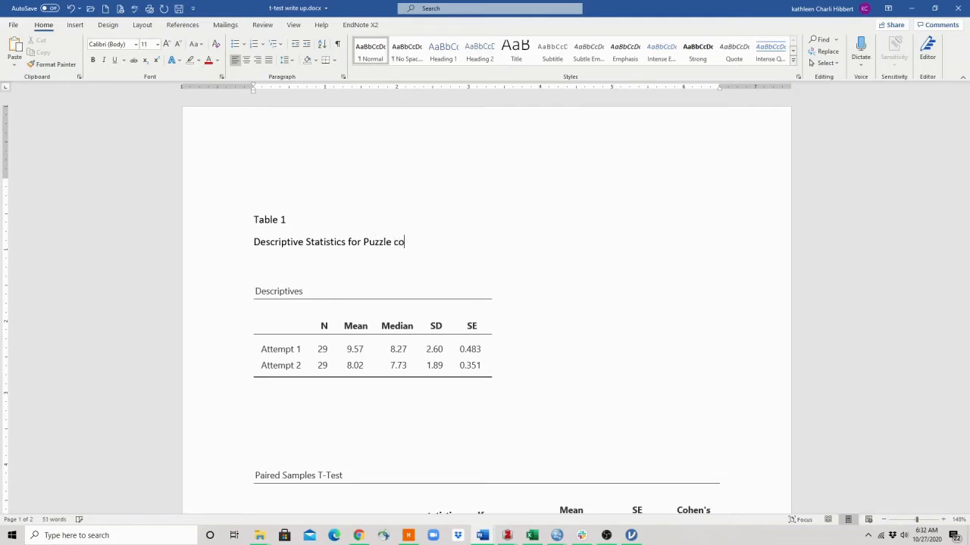
type("mCompletion Time")
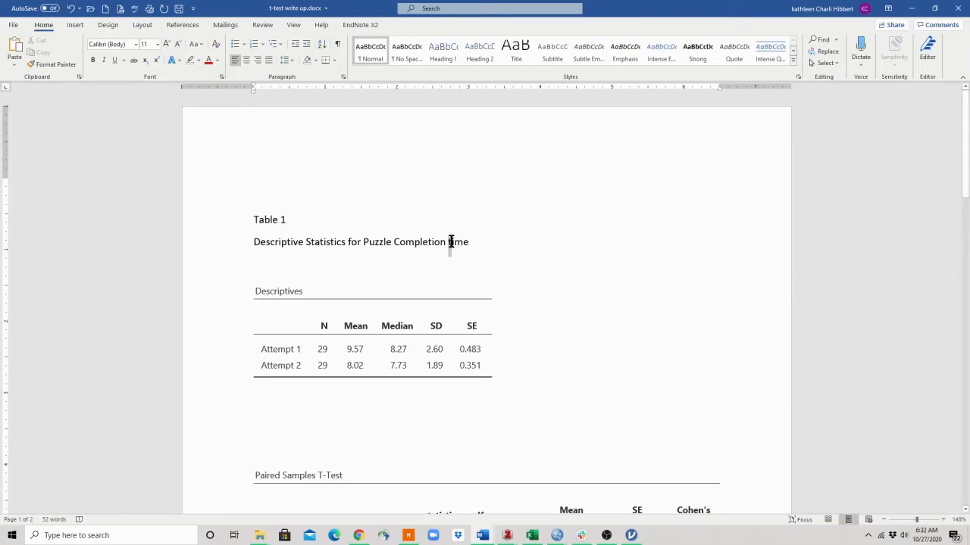
left_click_drag(449, 242, 452, 243)
type("T")
left_click_drag(475, 242, 360, 254)
Step: Delete the "Descriptives" heading and its row from the first table
left_click(311, 291)
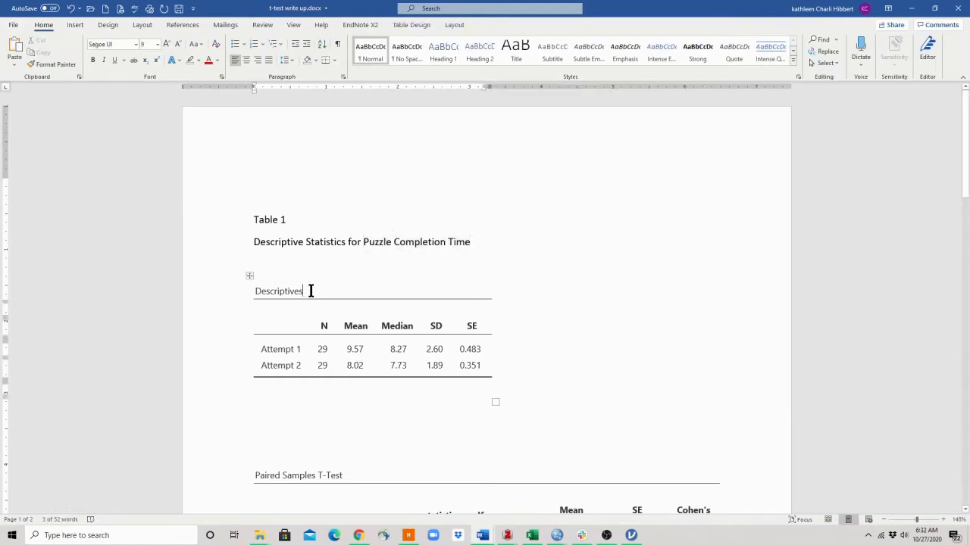
left_click_drag(307, 291, 263, 291)
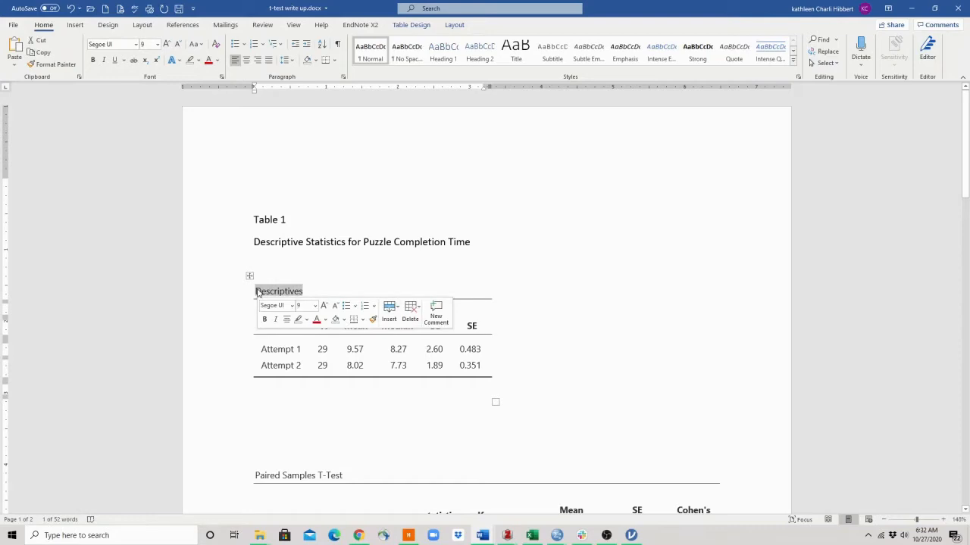
key("Delete")
left_click_drag(256, 287, 515, 294)
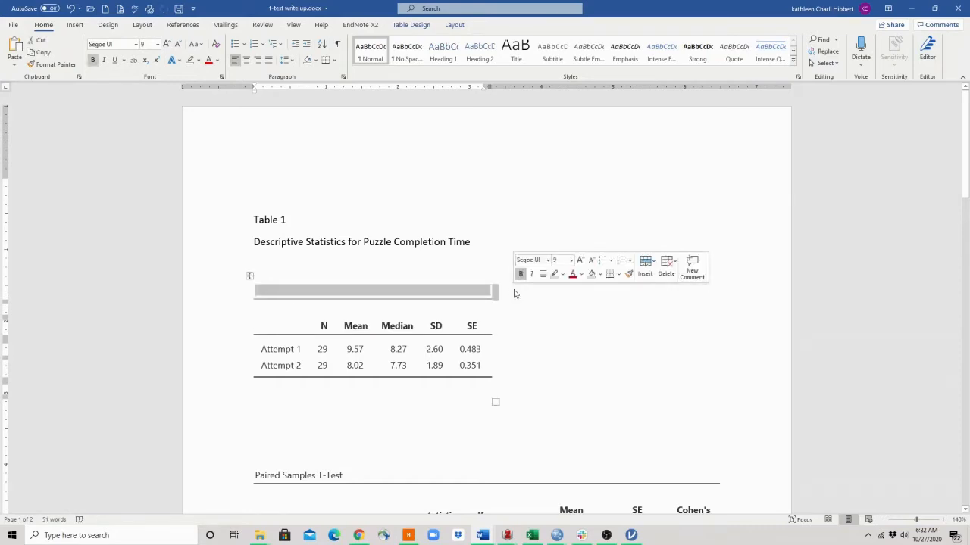
key("BackSpace")
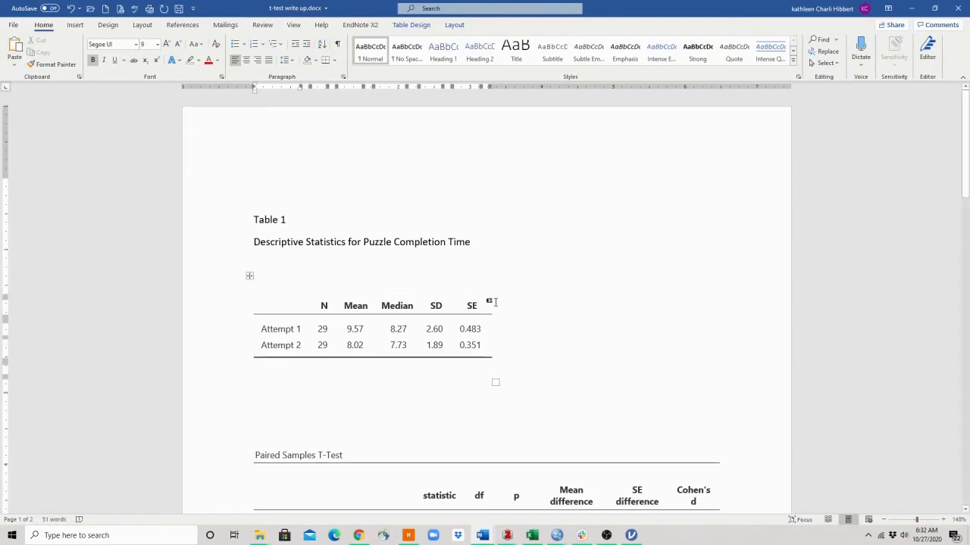
Step: Add a top border to the header row of the descriptives table and remove the blank line between the title and the table
left_click_drag(473, 305, 234, 301)
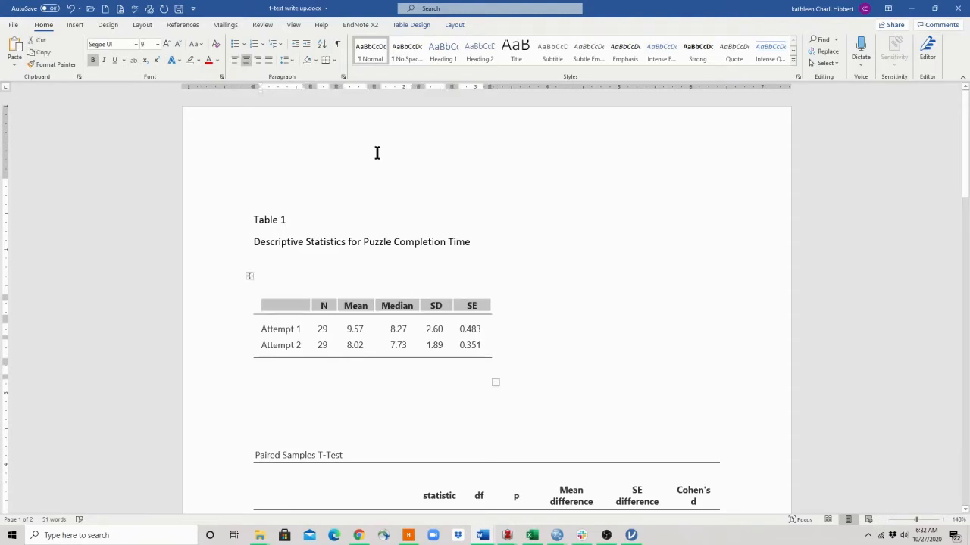
left_click(334, 59)
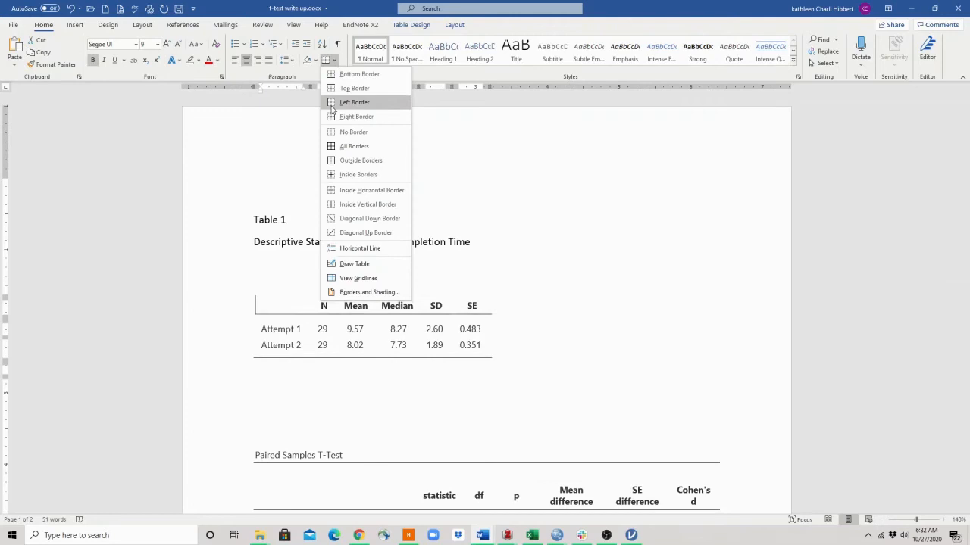
left_click(335, 89)
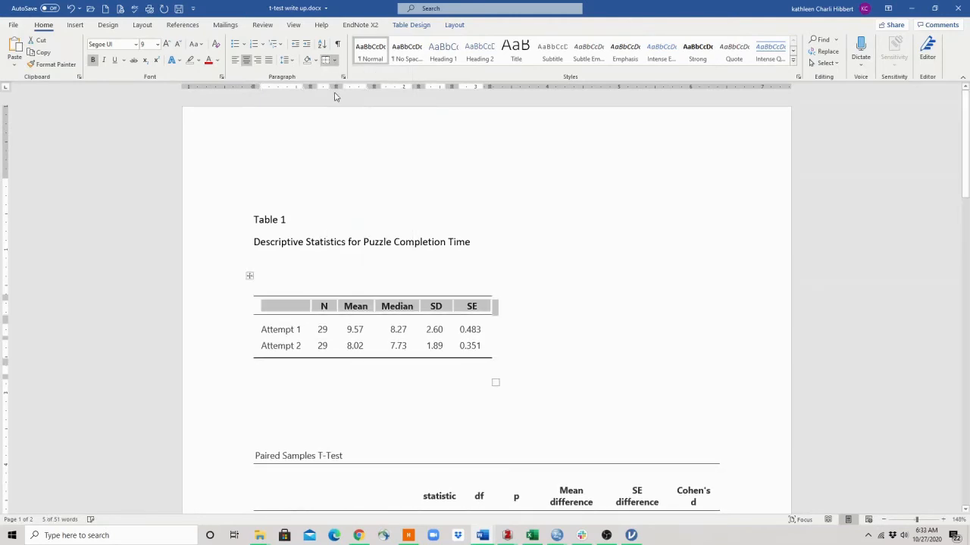
left_click(264, 283)
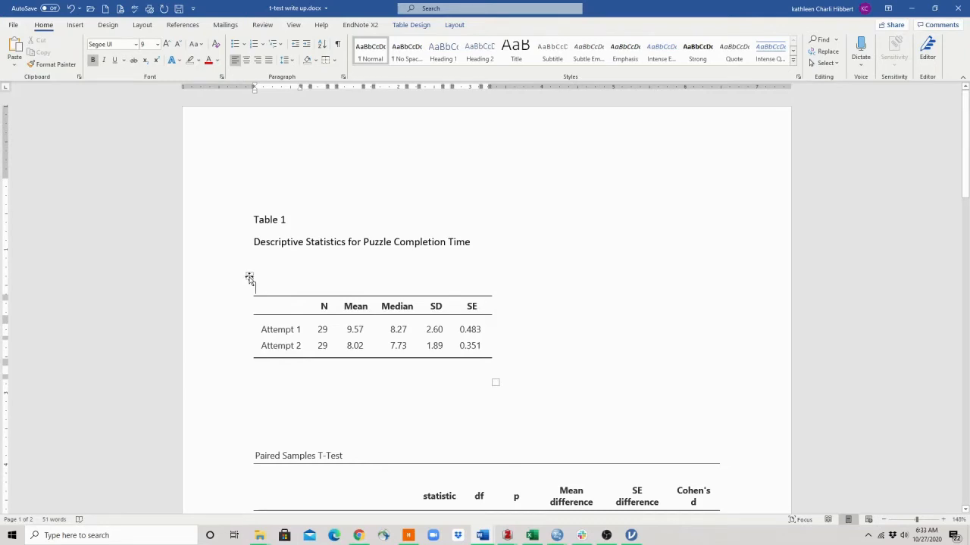
left_click(253, 263)
key("BackSpace")
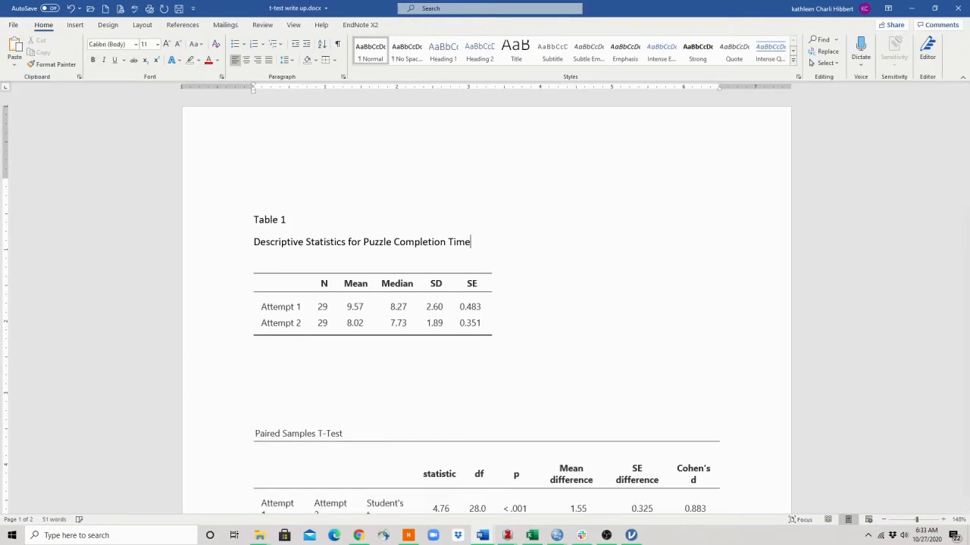
Step: Format the "Table 1" label and its title in Times New Roman, size 12
left_click_drag(253, 217, 481, 244)
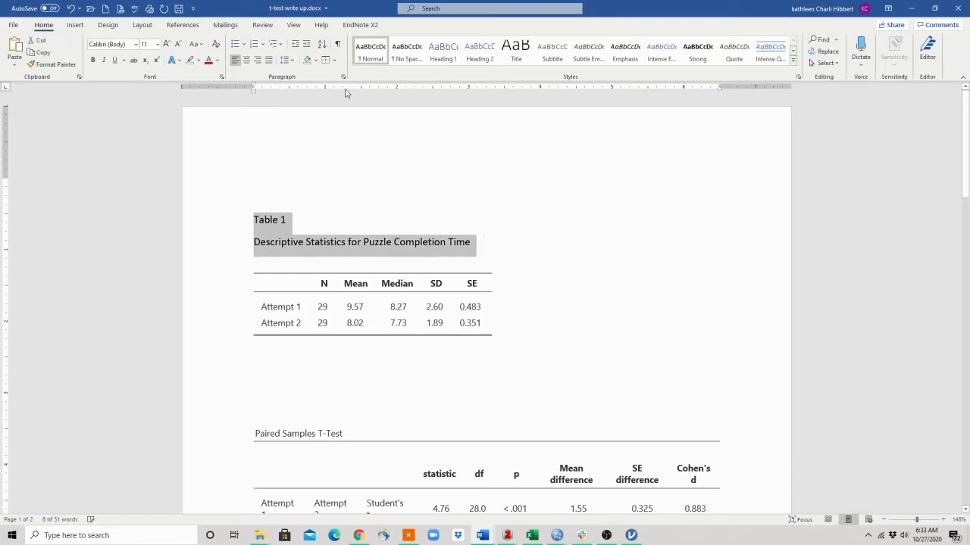
left_click(125, 43)
type("Times New Rom")
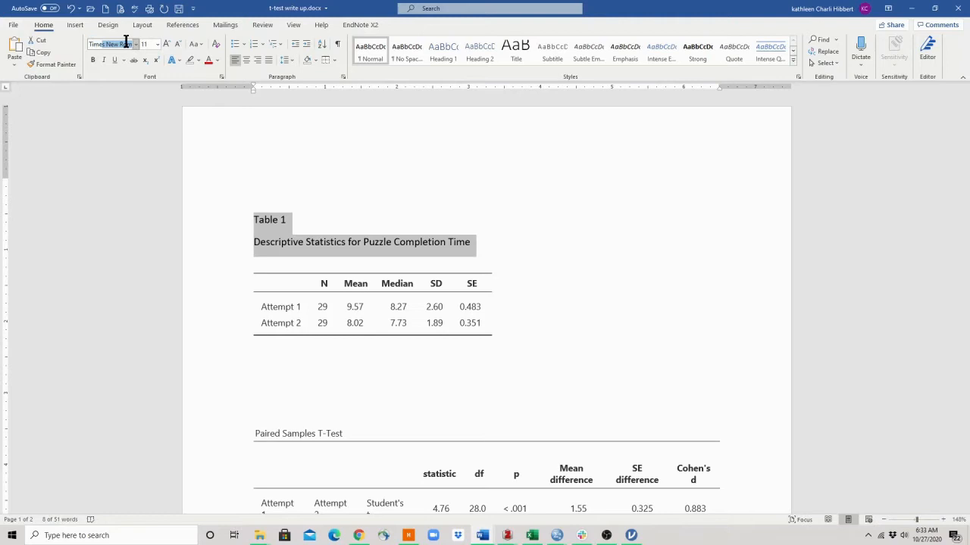
key("Return")
type("1")
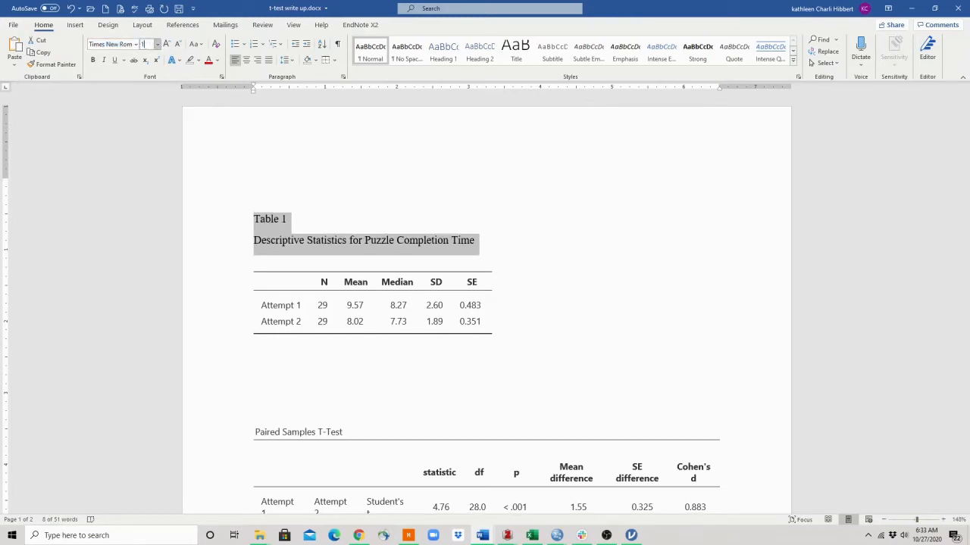
type("2")
left_click(284, 188)
Step: Make the "Table 1" label bold and the title "Descriptive Statistics for Puzzle Completion Time" italic
left_click_drag(251, 219, 301, 220)
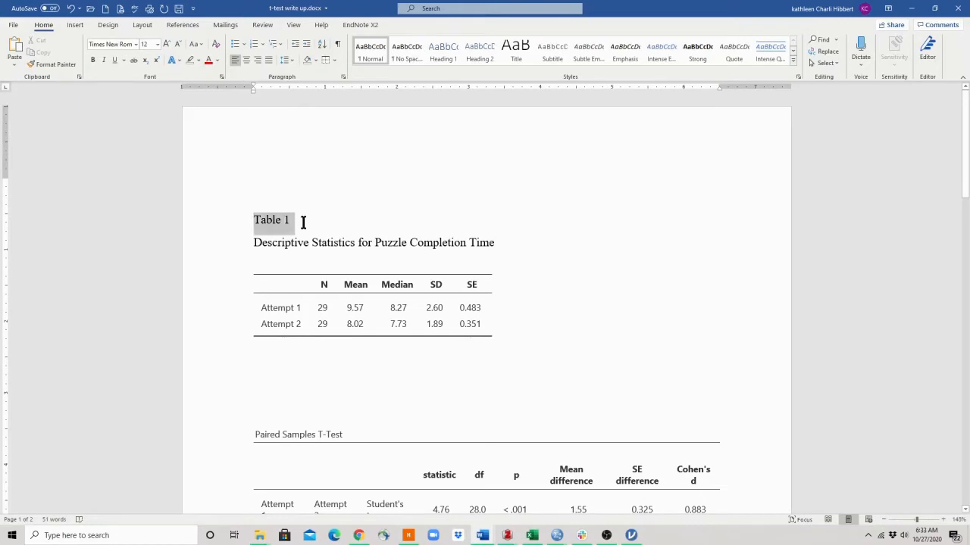
left_click(310, 206)
left_click_drag(254, 241, 497, 242)
left_click(515, 226)
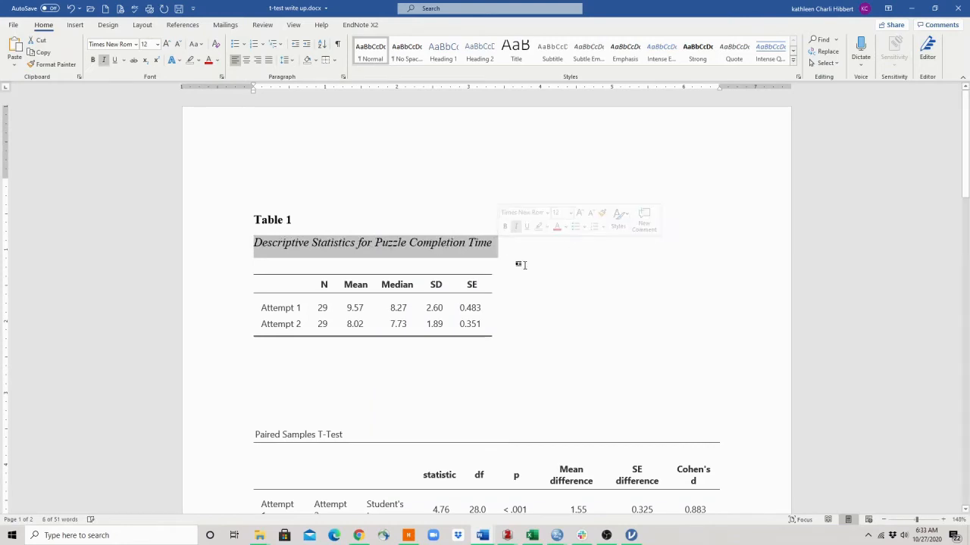
left_click(520, 266)
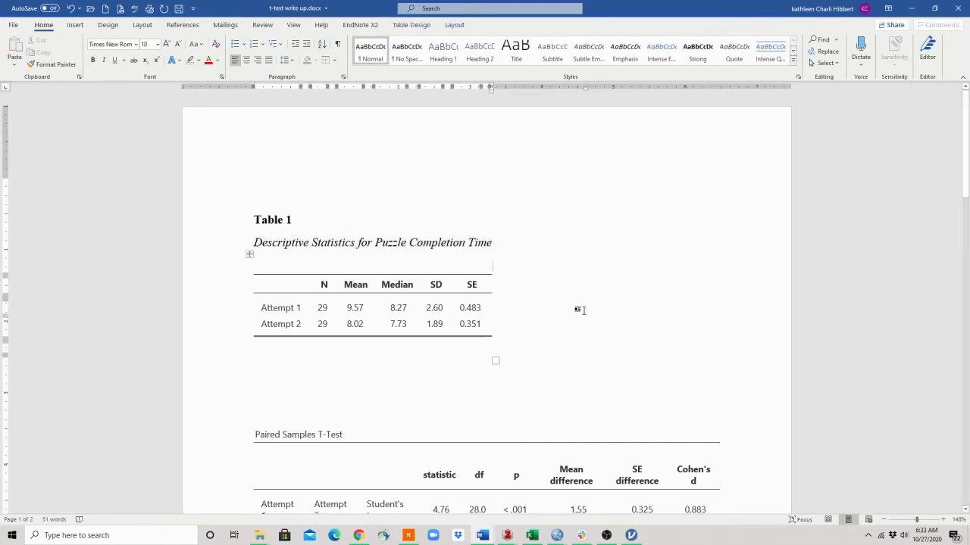
Step: Add the opening write-up line "An independent t-test was run….." above the Table 1 label
scroll(365, 414, "down", 1)
scroll(364, 416, "down", 3)
scroll(364, 415, "up", 4)
scroll(365, 415, "down", 3)
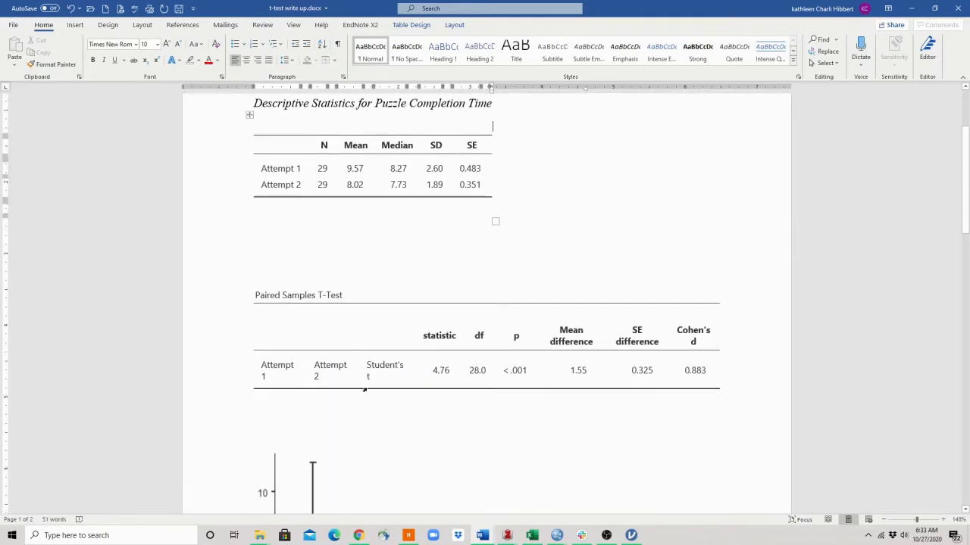
scroll(364, 388, "down", 2)
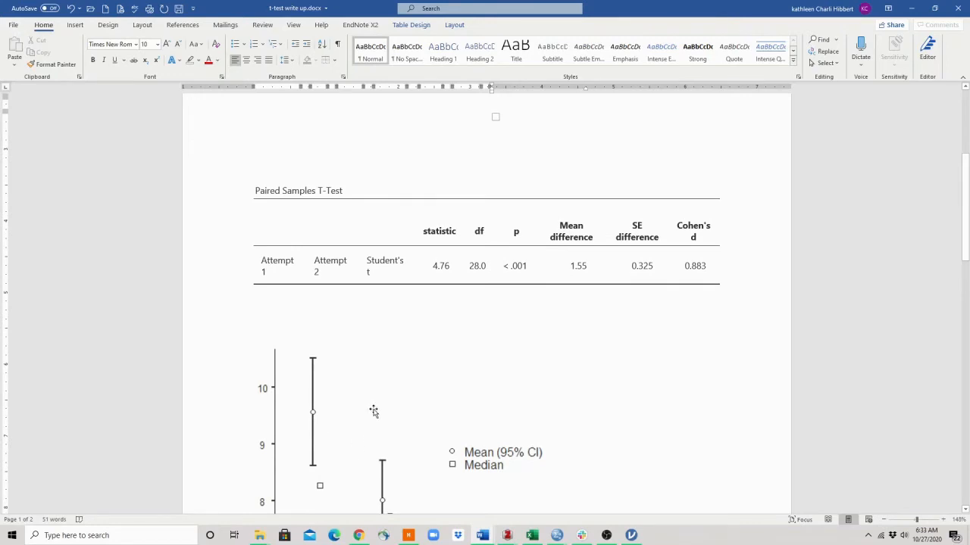
scroll(373, 416, "down", 3)
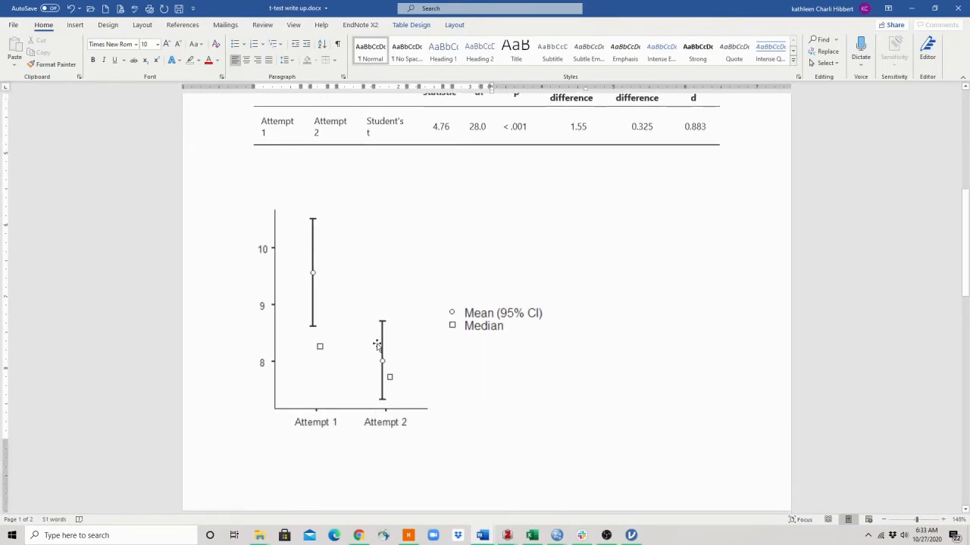
key("ctrl+Home")
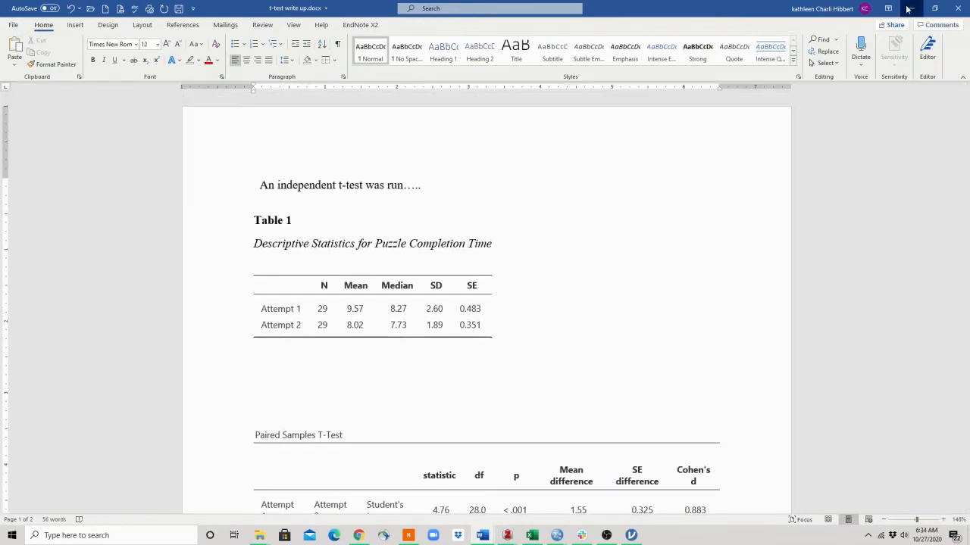
Step: Switch to jamovi and show the data spreadsheet with Attempt 1, Attempt 2 and Group
left_click(908, 9)
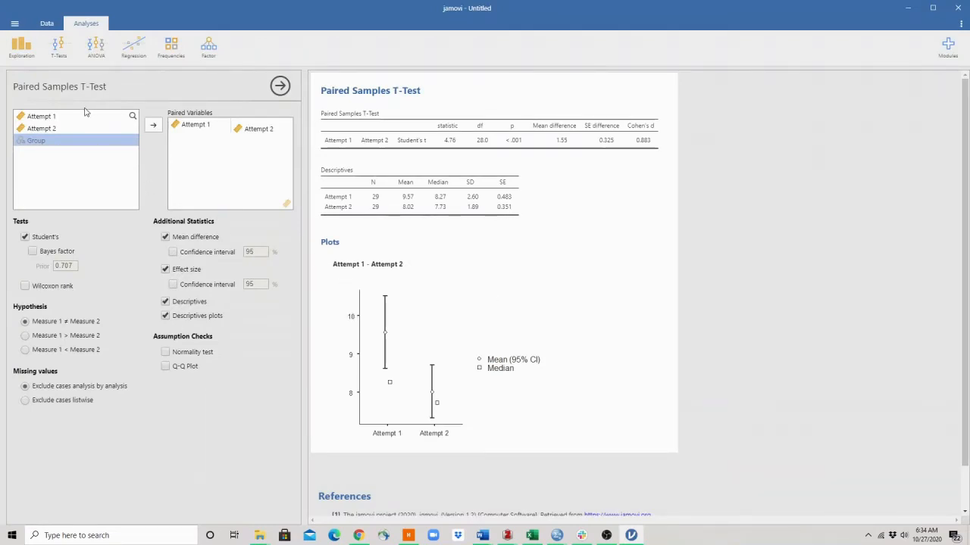
left_click(47, 23)
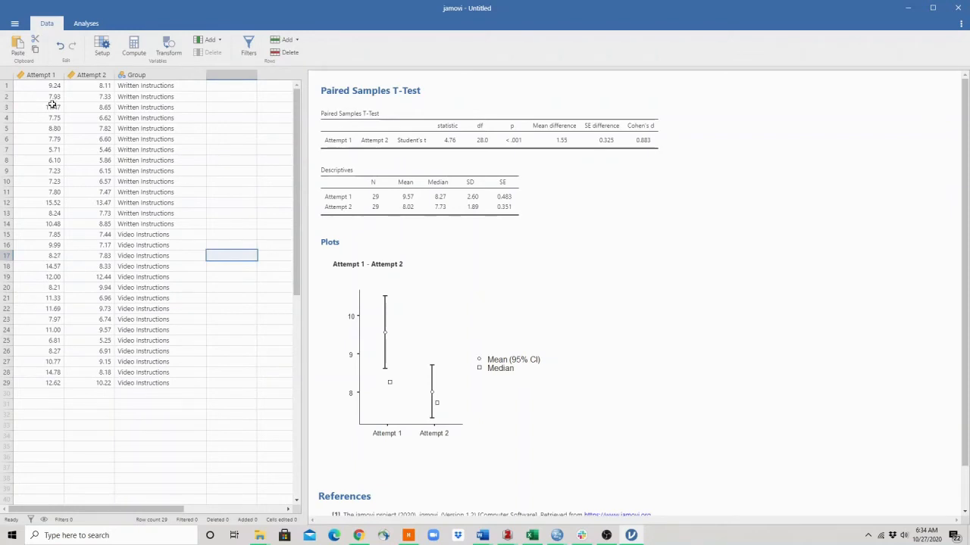
Step: Examine the Attempt 1, Attempt 2 and Group columns in the data spreadsheet
left_click(47, 76)
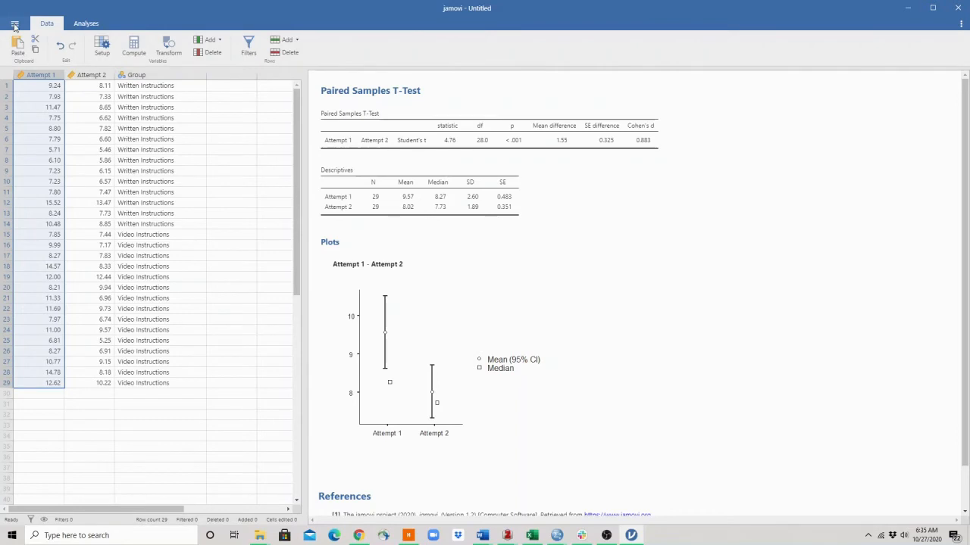
left_click(89, 24)
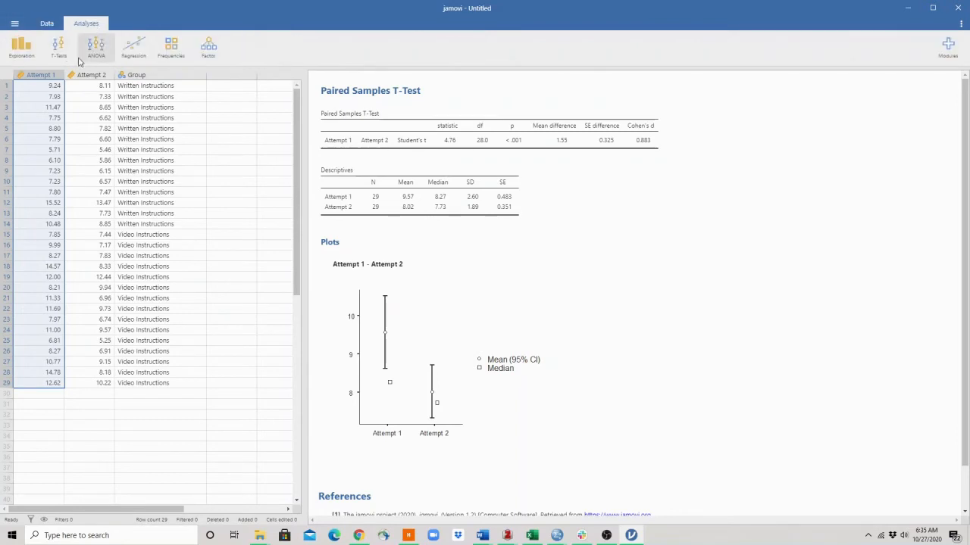
left_click(58, 47)
left_click(54, 203)
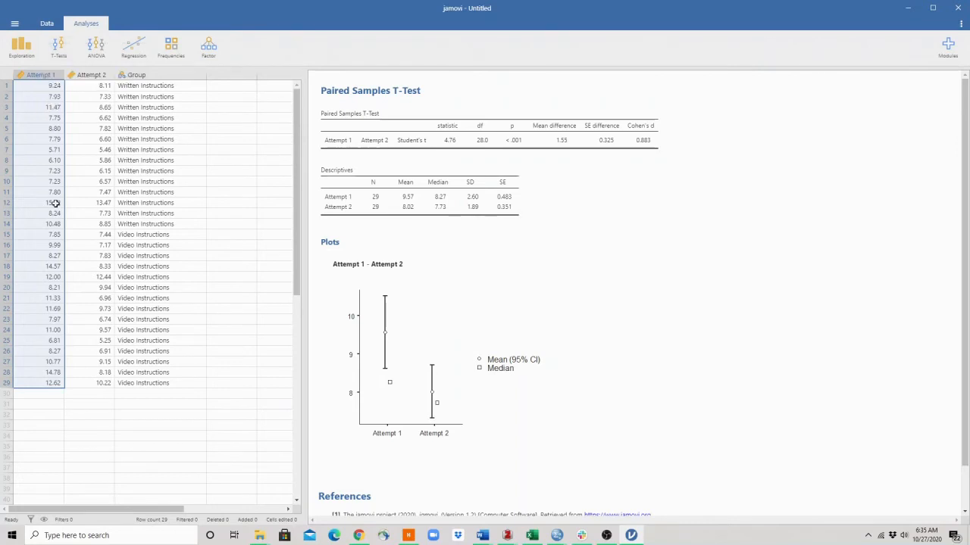
left_click(49, 203)
left_click(84, 203)
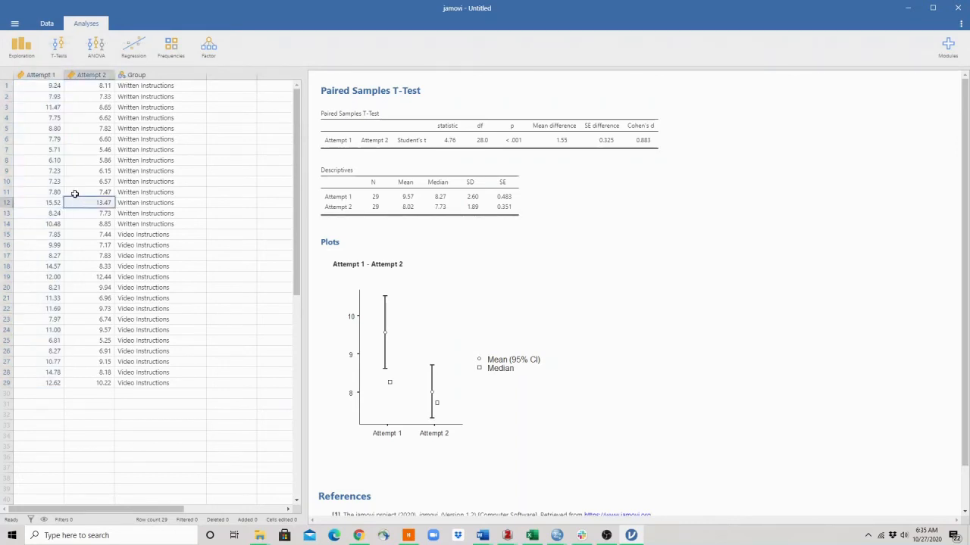
left_click(89, 75)
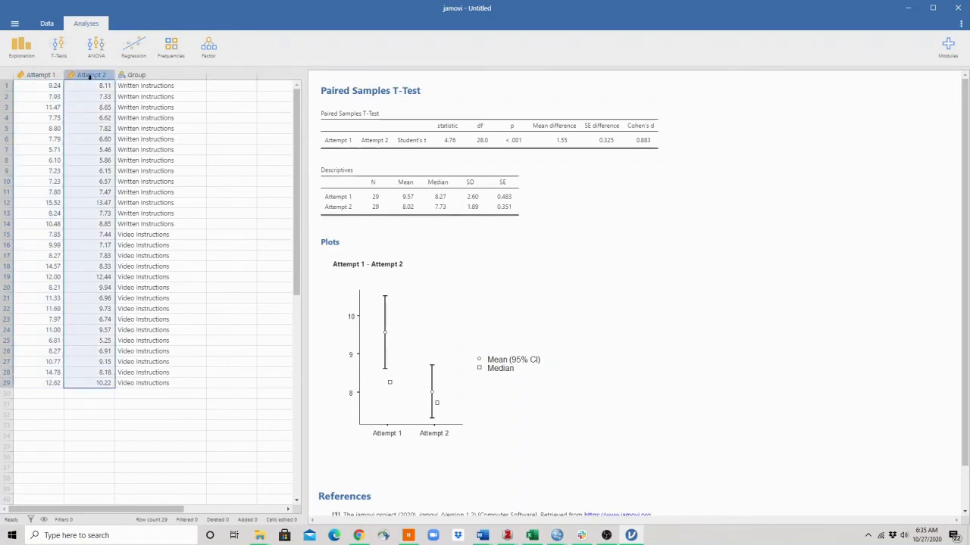
left_click(168, 129)
left_click(219, 139)
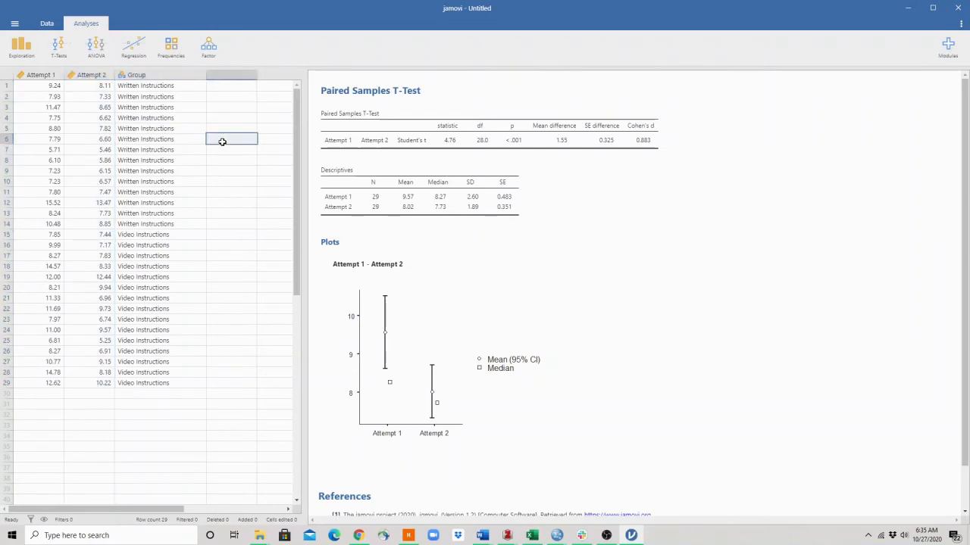
Step: Compare the Attempt 1 values of the Written Instructions rows (1–14) with those of the Video Instructions rows (15–29)
left_click(59, 48)
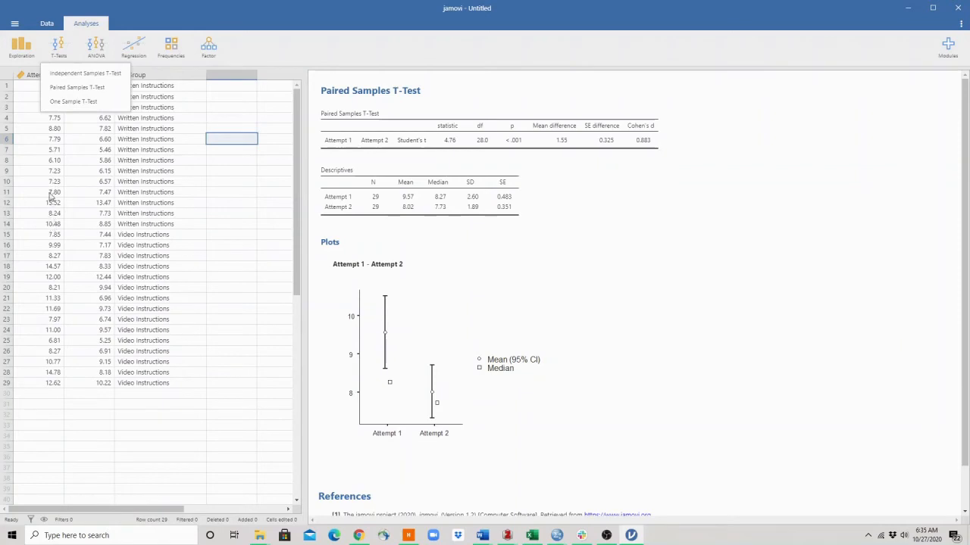
left_click(32, 96)
left_click_drag(31, 84, 37, 222)
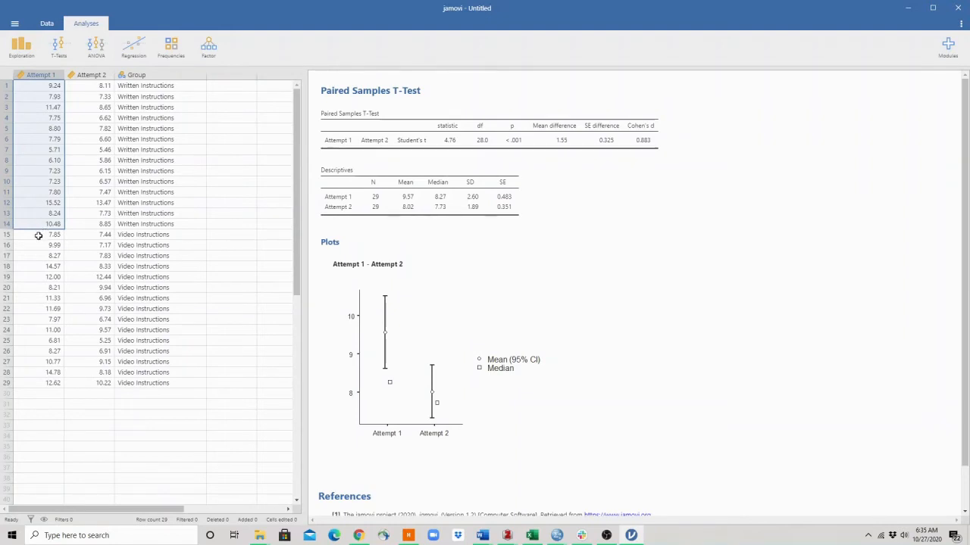
left_click_drag(36, 236, 35, 385)
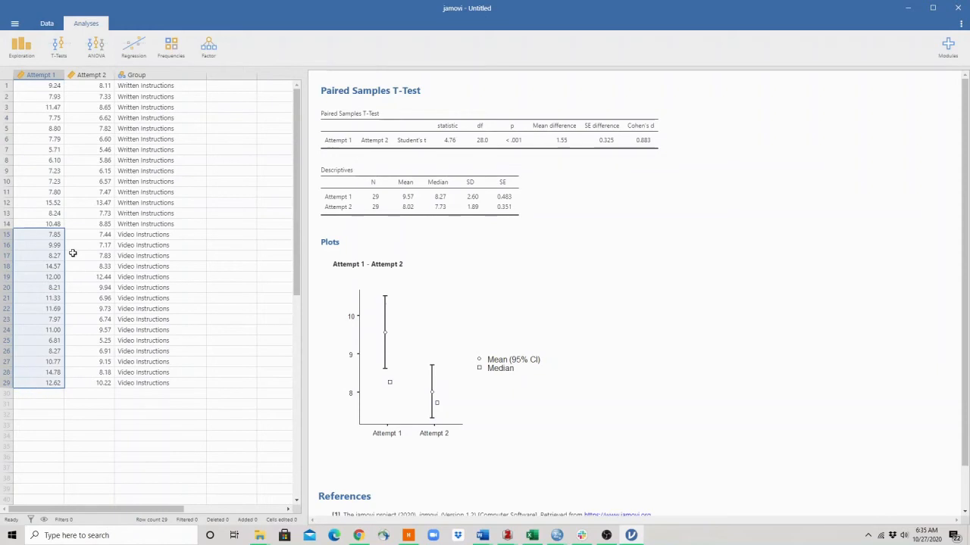
Step: Set up an Independent Samples T-Test with Attempt 1 as the dependent variable and Group as the grouping variable
left_click(59, 47)
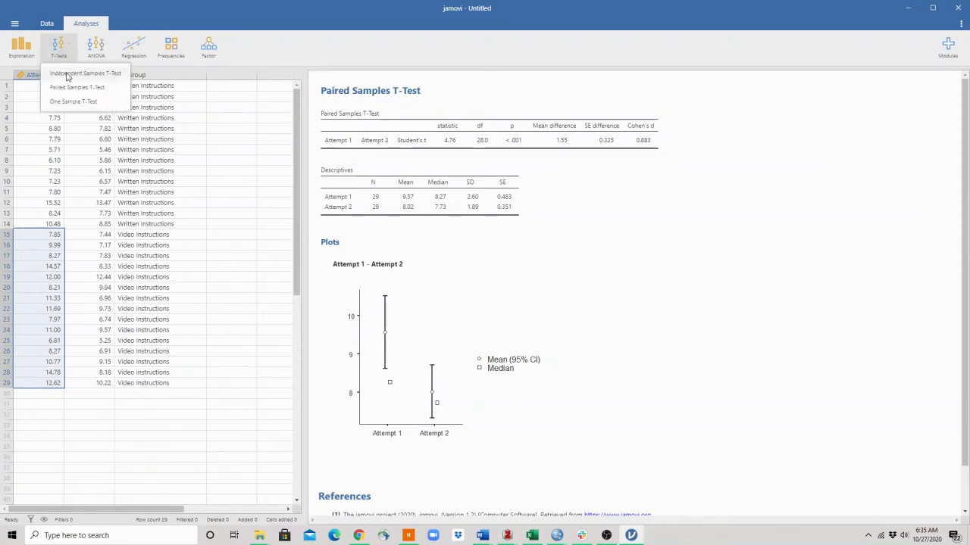
left_click(67, 75)
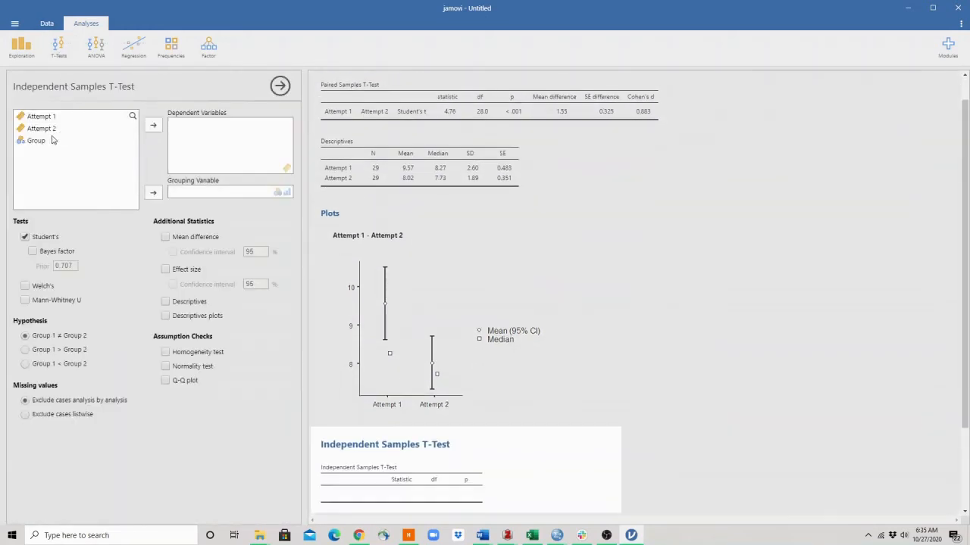
left_click(50, 122)
left_click(155, 126)
left_click(37, 130)
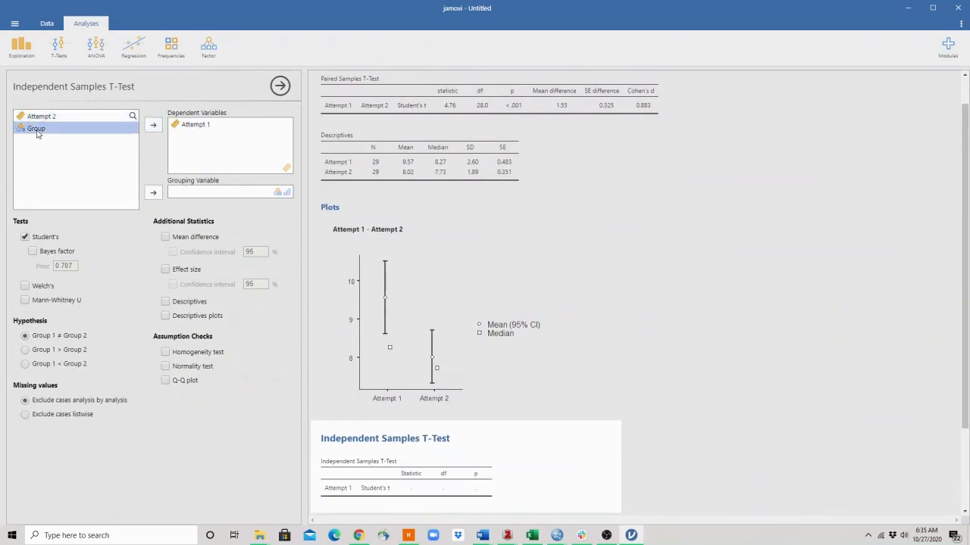
left_click(154, 194)
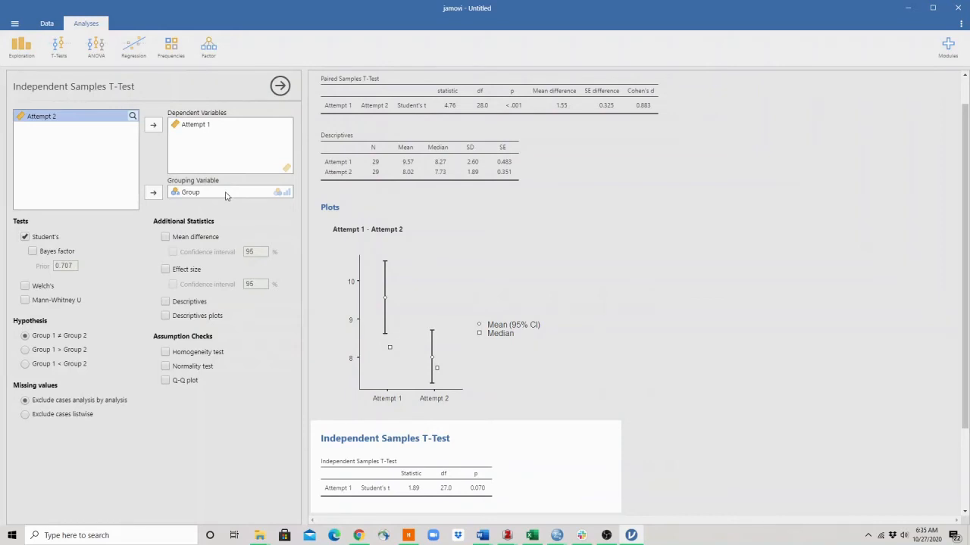
Step: Add the mean difference, effect size, descriptives and descriptives plots to the independent samples t-test
left_click(166, 237)
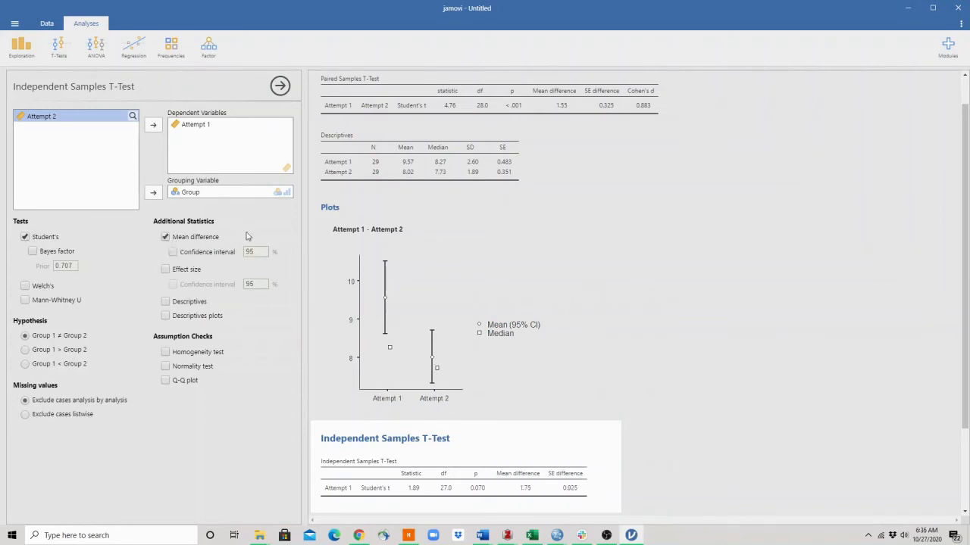
left_click(166, 269)
left_click(165, 302)
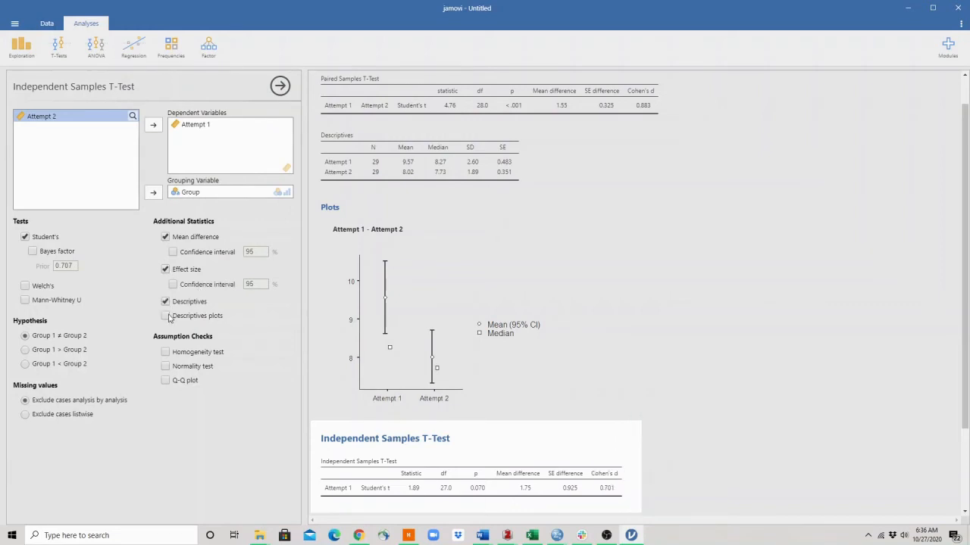
left_click(166, 315)
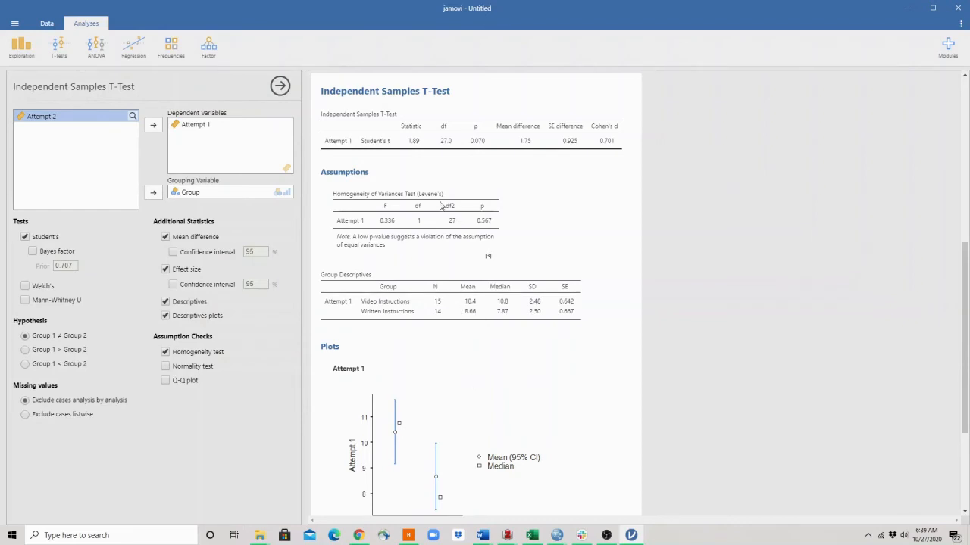
Step: Copy the Independent Samples T-Test result table and switch to t-test write up.docx in Word
right_click(438, 139)
left_click(464, 138)
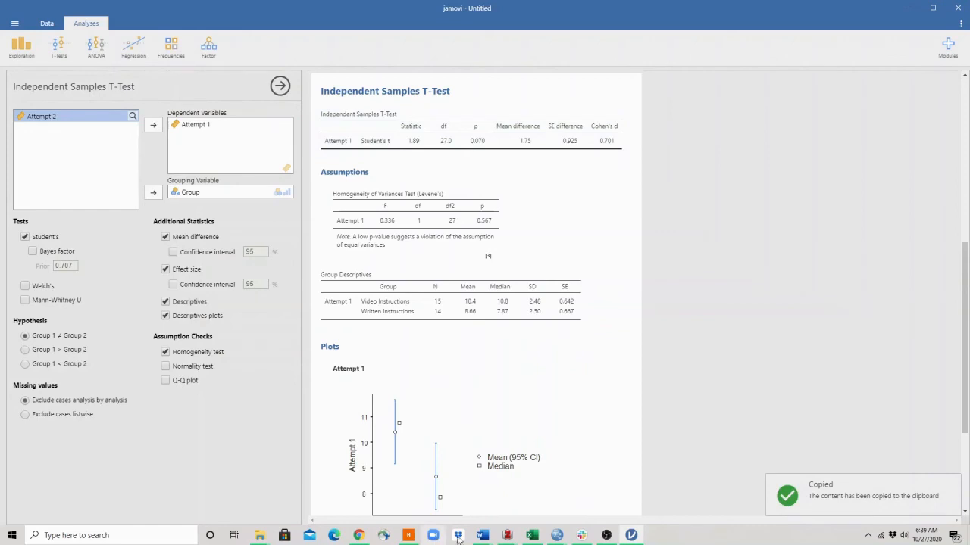
mouse_move(482, 535)
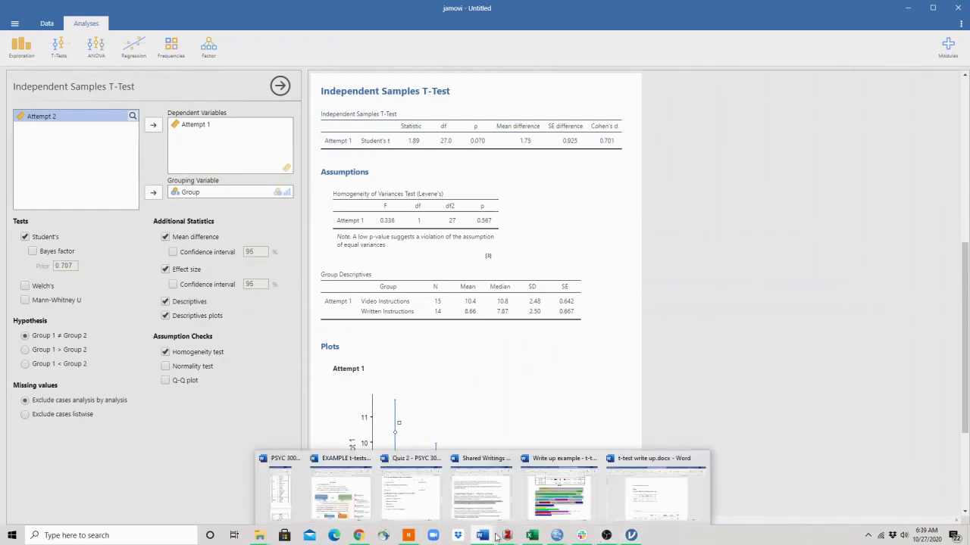
left_click(657, 496)
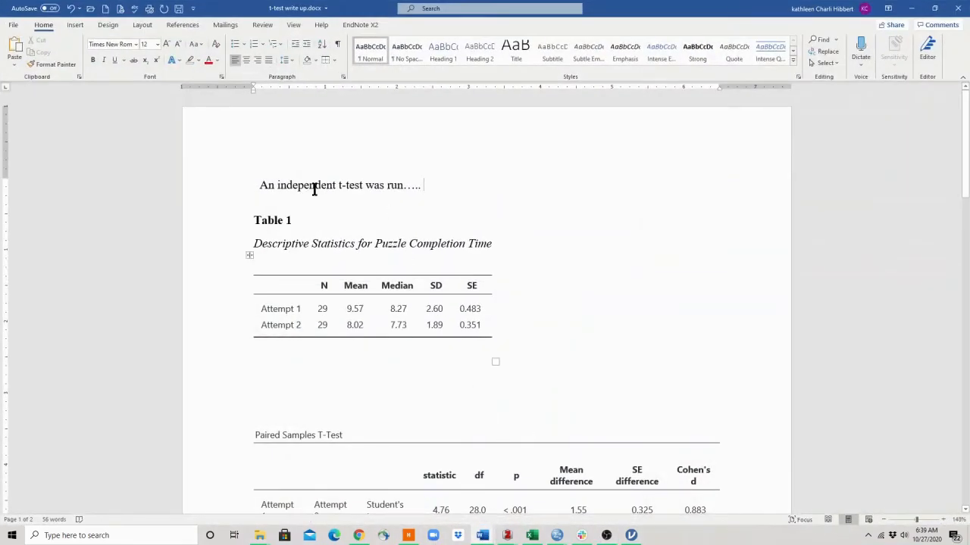
Step: Insert blank lines above "An independent t-test was run….." and paste the copied t-test table at the start of the document
left_click(261, 184)
key("Return")
key("Return")
key("Return")
key("Return")
key("Return")
key("Return")
key("Return")
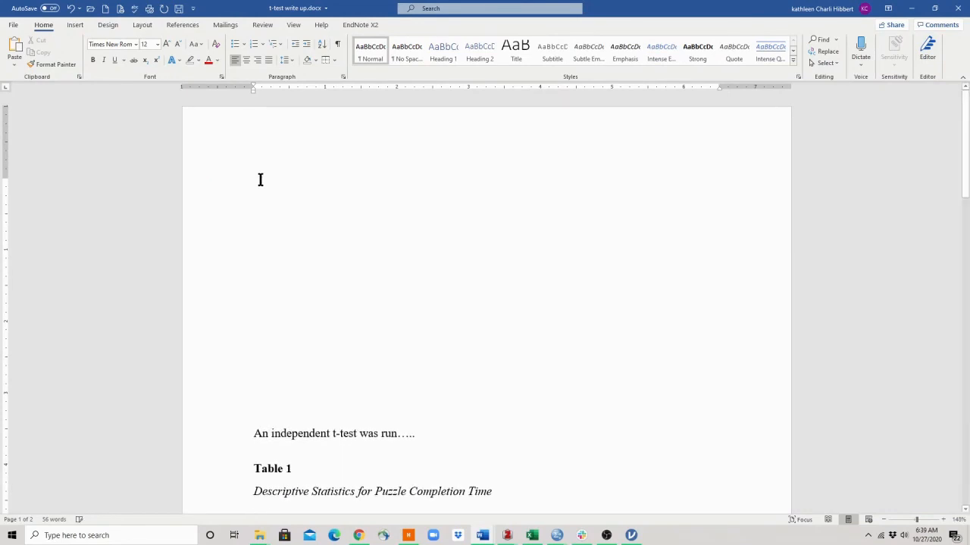
right_click(261, 181)
left_click(284, 236)
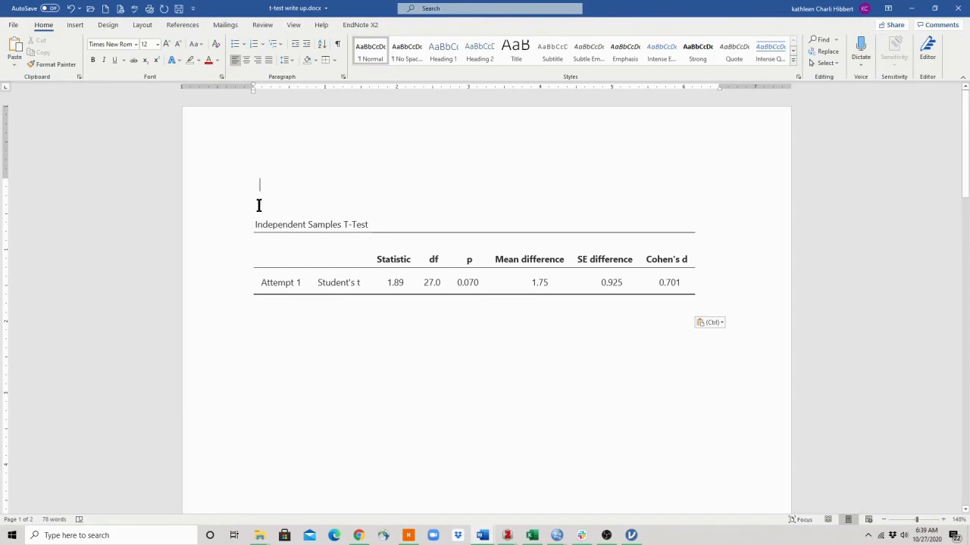
Step: Add several blank lines above the pasted Independent Samples T-Test table
left_click(258, 205)
key("Return")
key("Return")
key("Return")
key("Return")
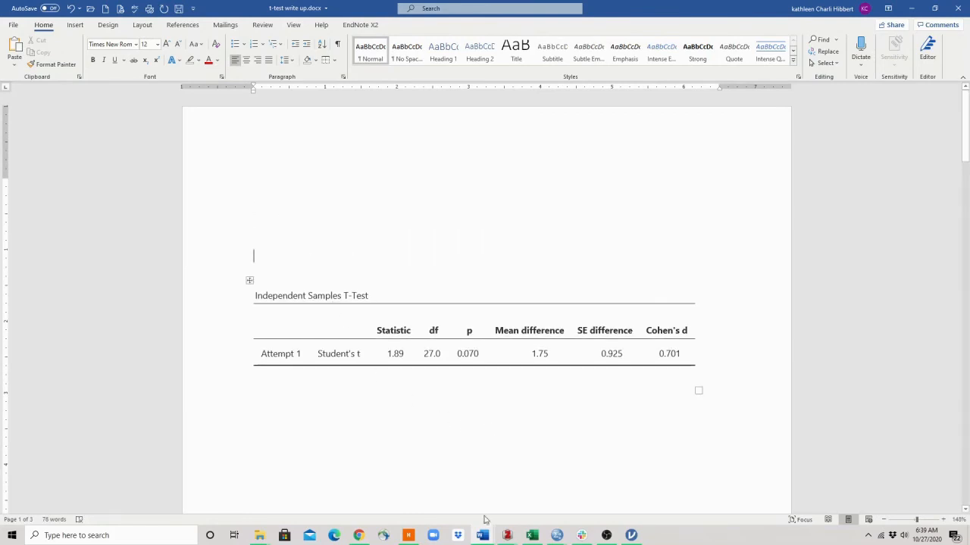
Step: Copy the Group Descriptives table from jamovi and paste it above the t-test table in Word, removing the extra blank line between them
mouse_move(486, 537)
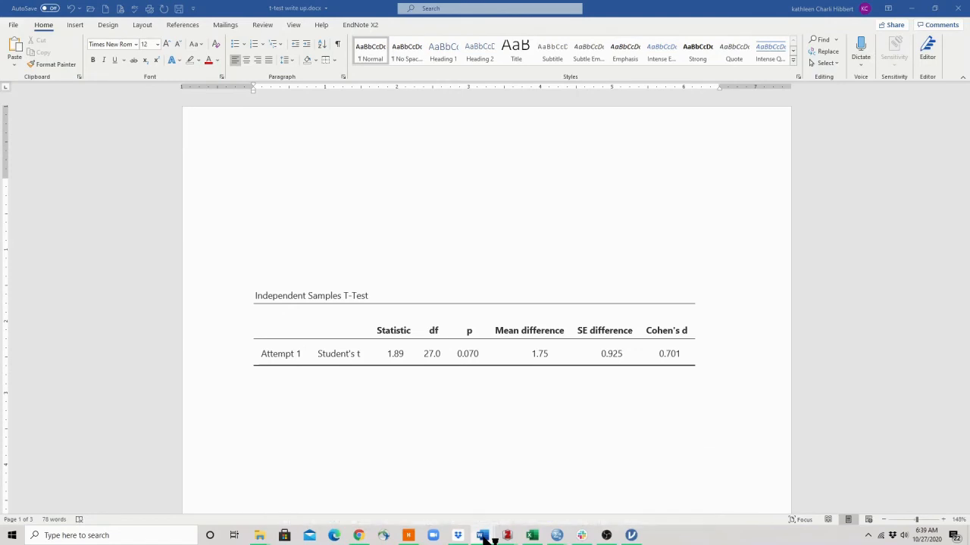
left_click(632, 537)
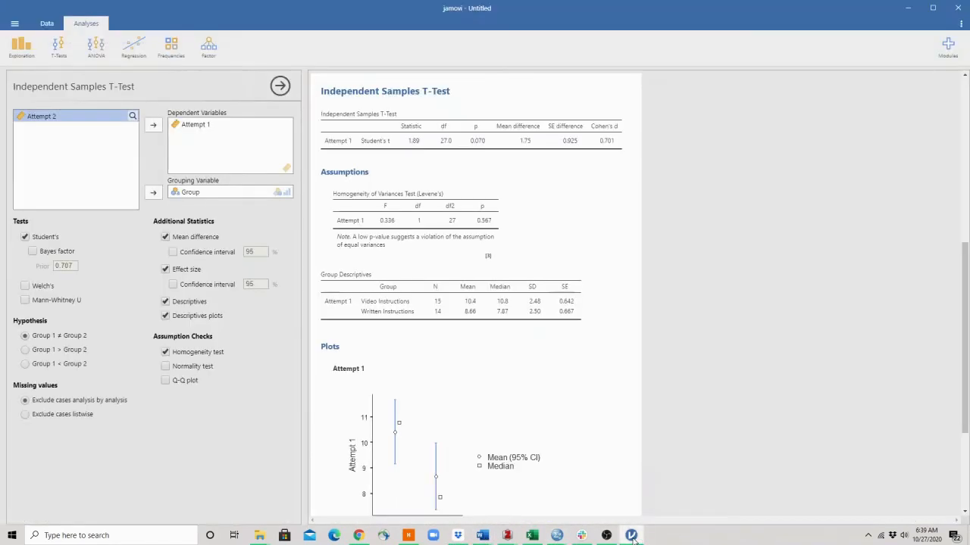
right_click(461, 297)
left_click(481, 294)
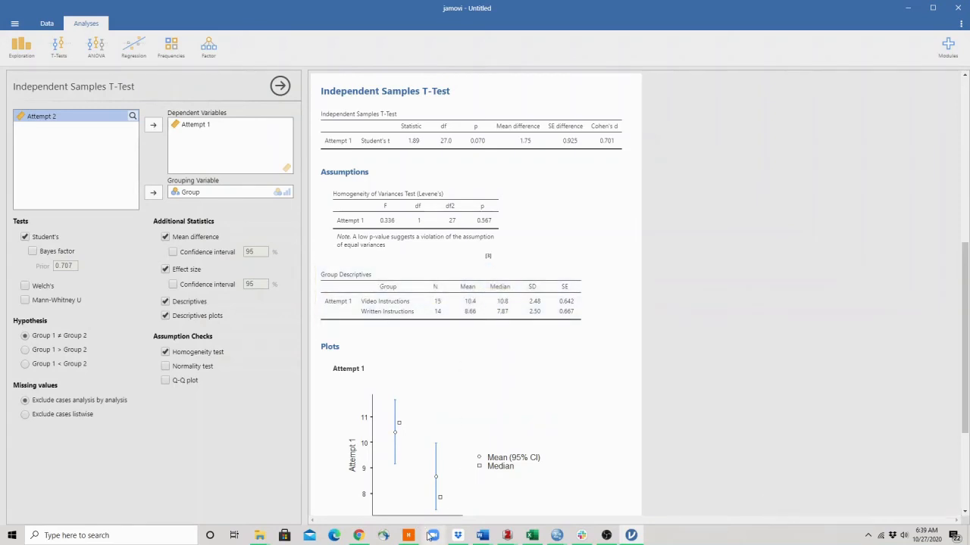
mouse_move(482, 537)
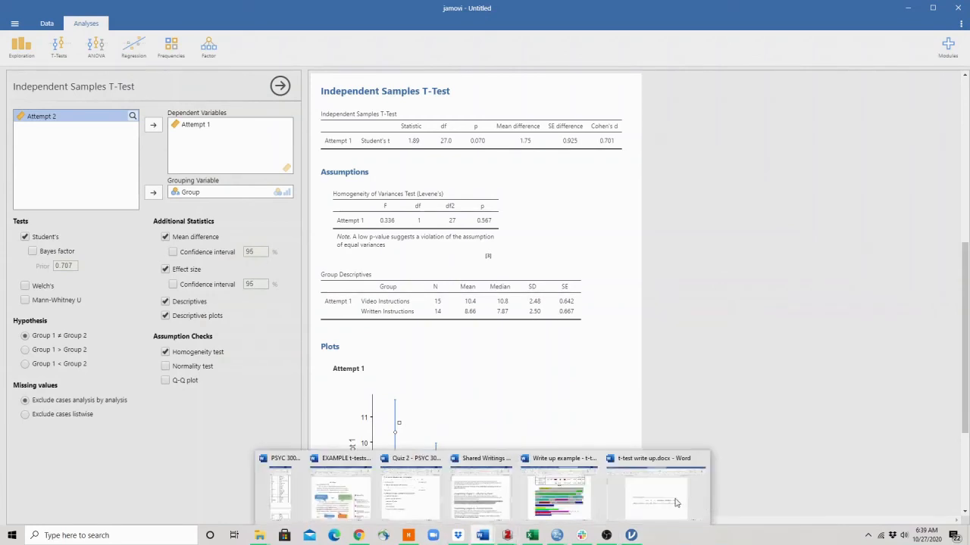
left_click(676, 502)
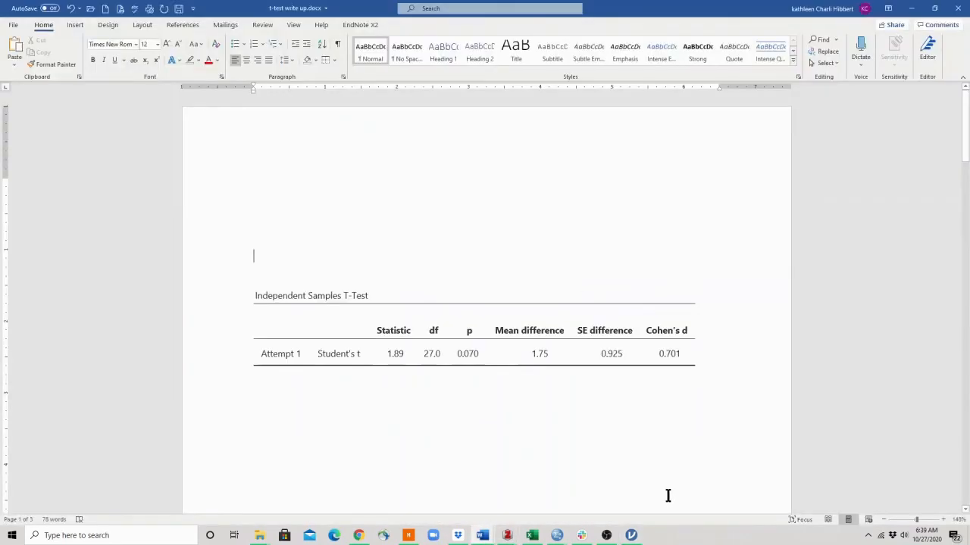
right_click(260, 256)
left_click(283, 309)
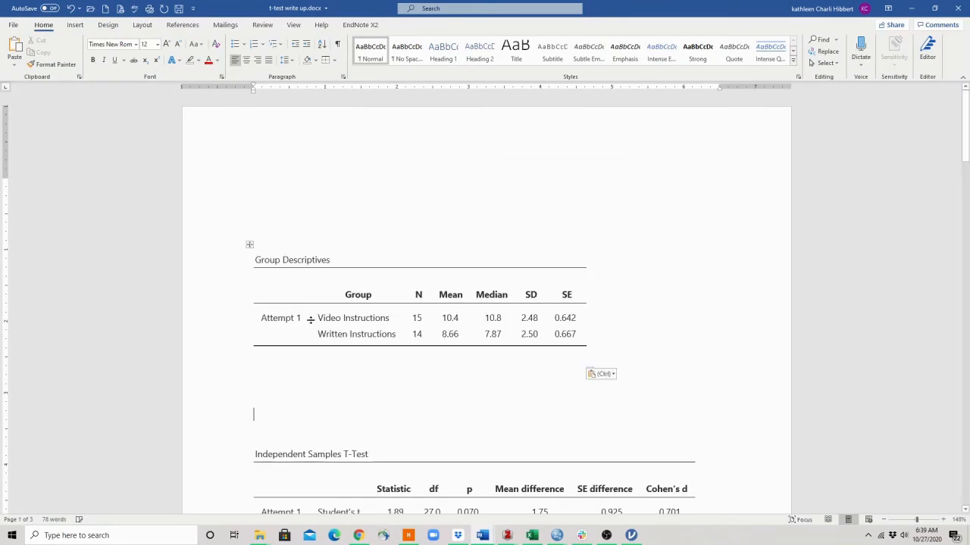
key("Delete")
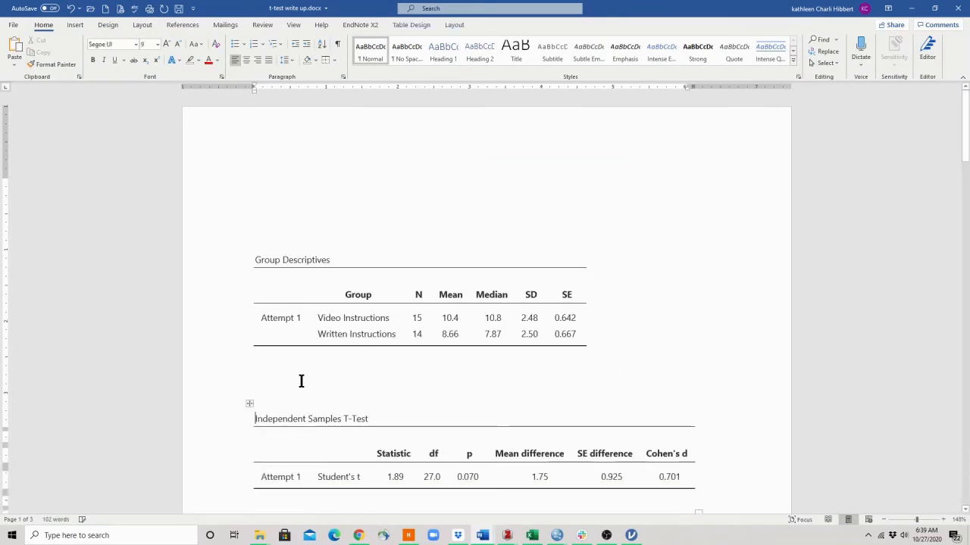
Step: Move the text cursor below the Independent Samples T-Test table in Word, and copy the Attempt 1 descriptives plot from jamovi
left_click(268, 381)
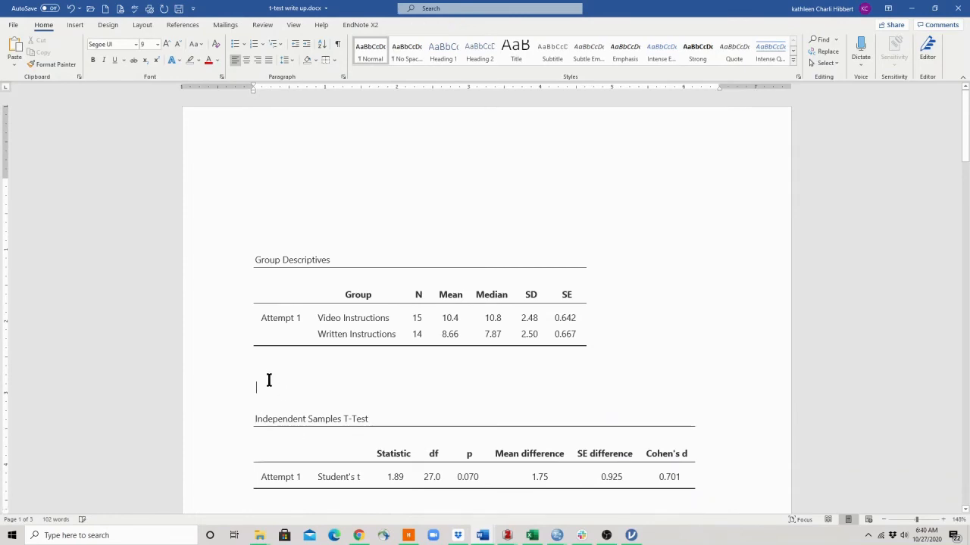
key("Down")
key("Down")
key("Down")
key("Down")
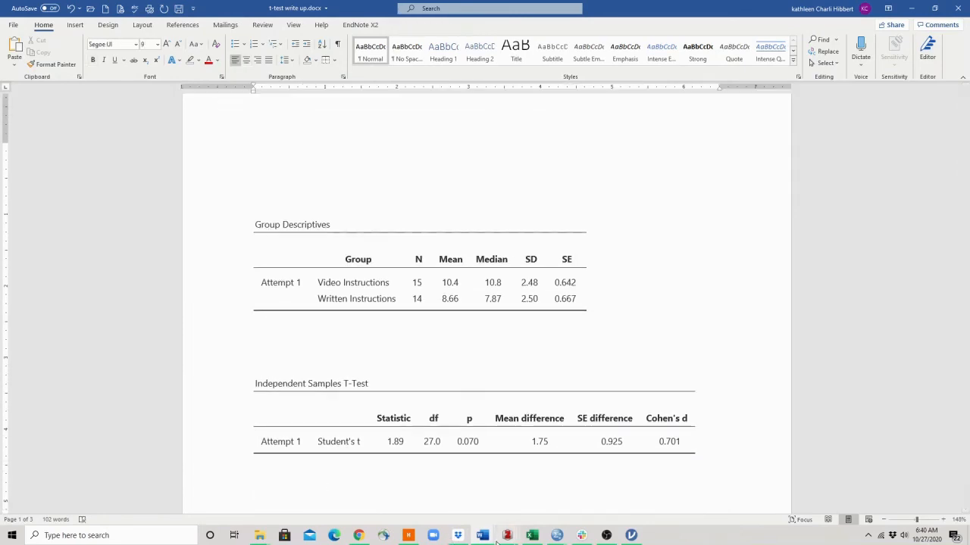
mouse_move(482, 536)
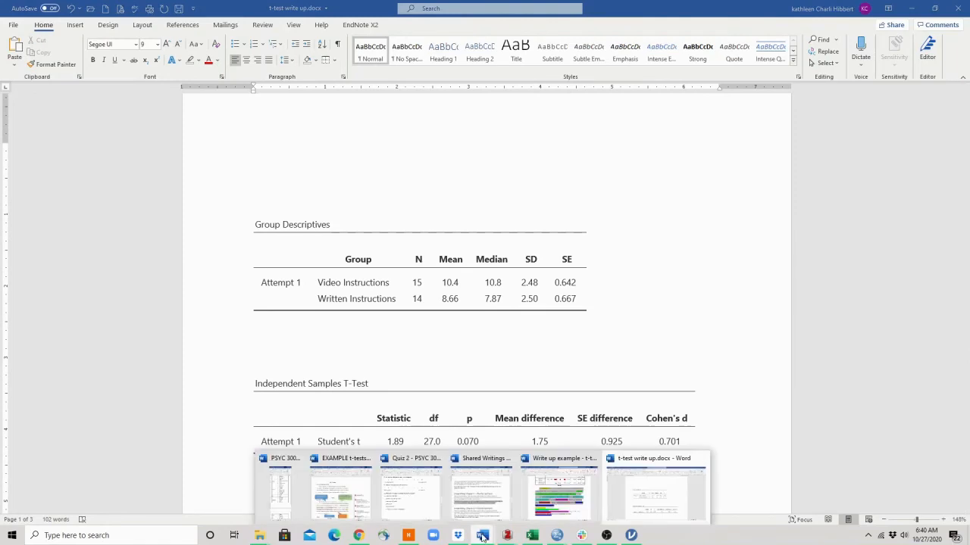
left_click(632, 536)
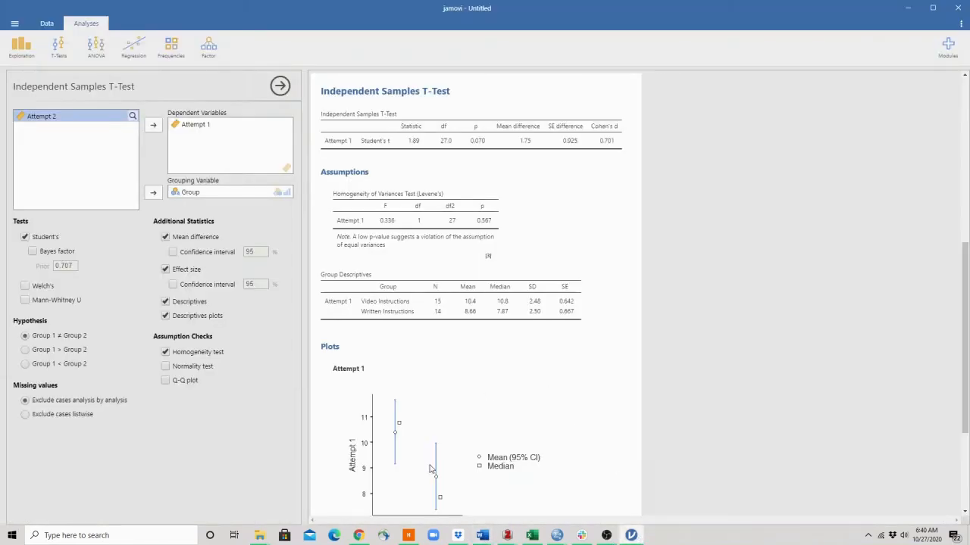
right_click(430, 468)
left_click(454, 467)
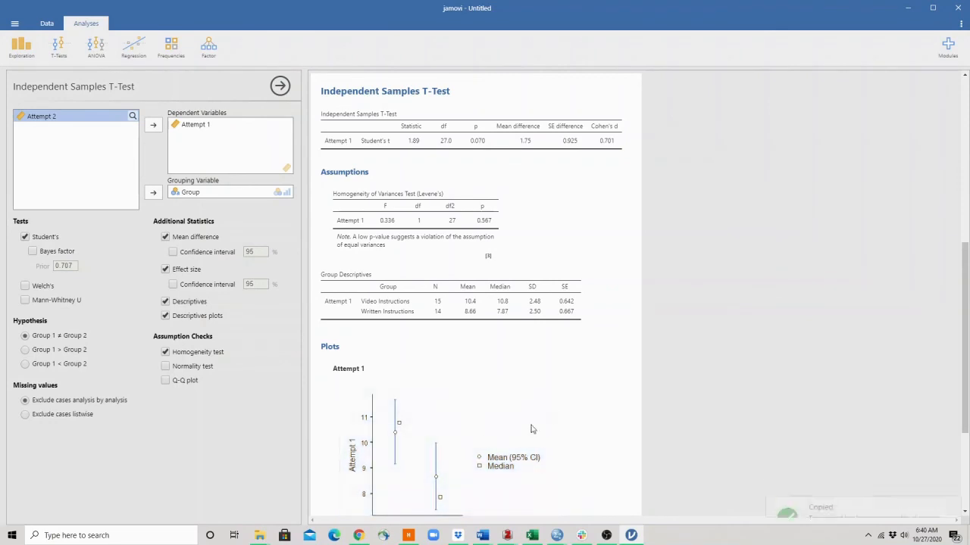
scroll(563, 367, "down", 3)
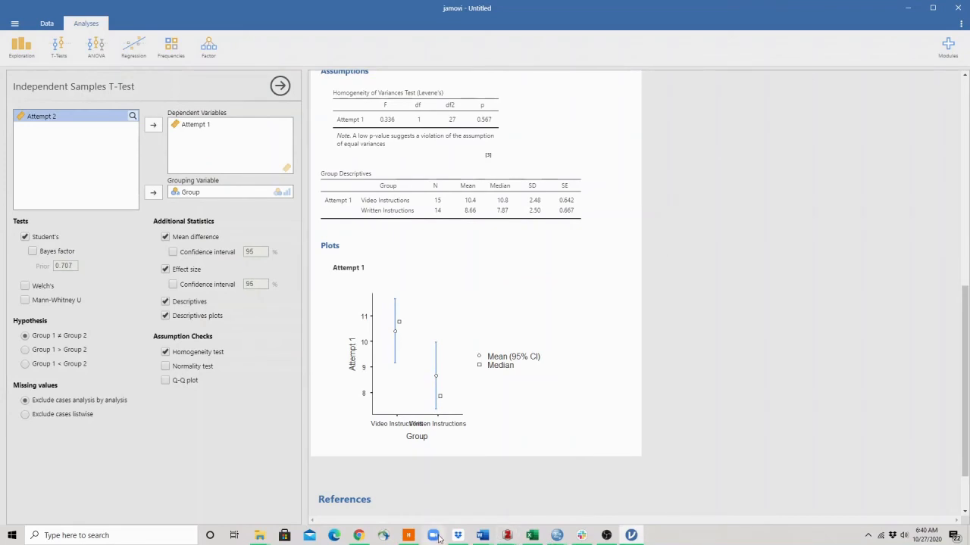
Step: Switch to the t-test write up document in Word and paste the copied Attempt 1 plot below the Independent Samples T-Test table
mouse_move(481, 537)
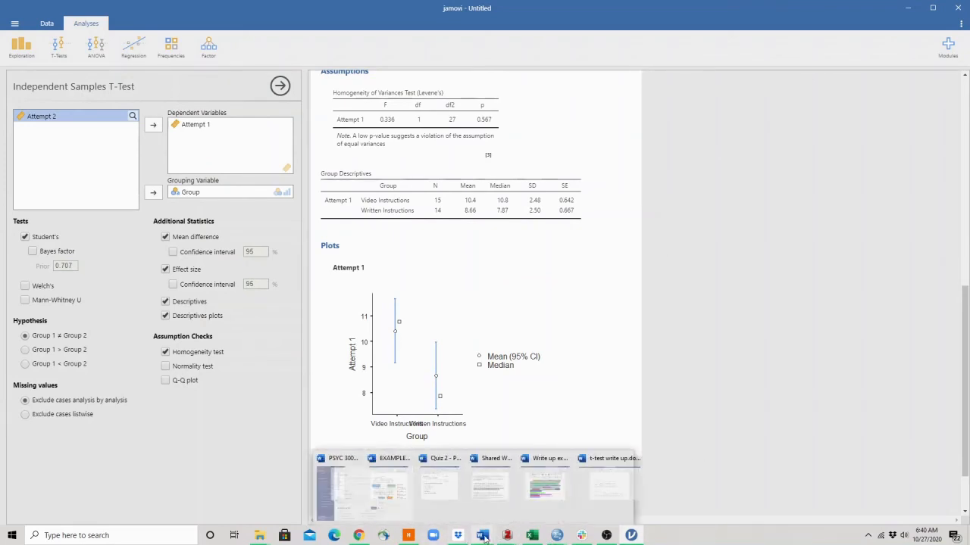
left_click(652, 501)
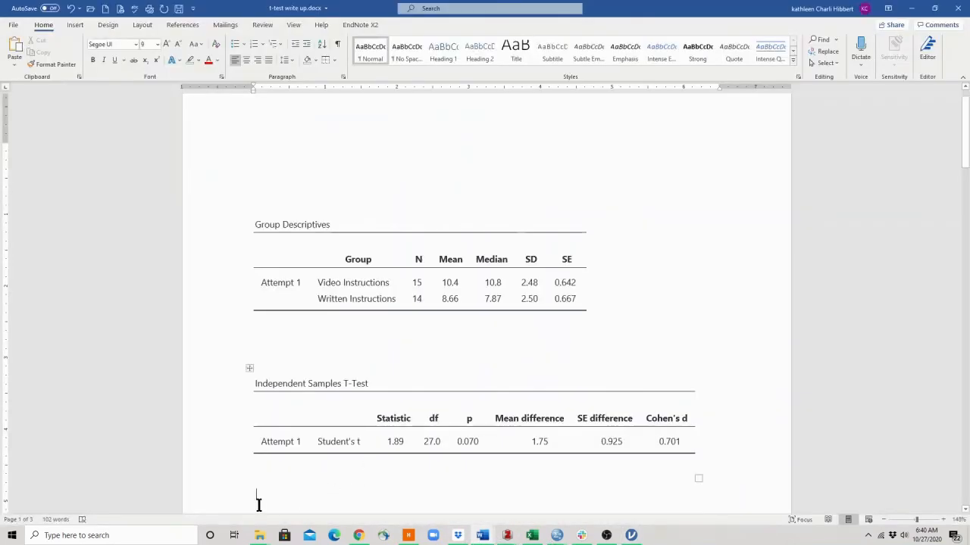
right_click(259, 504)
left_click(286, 390)
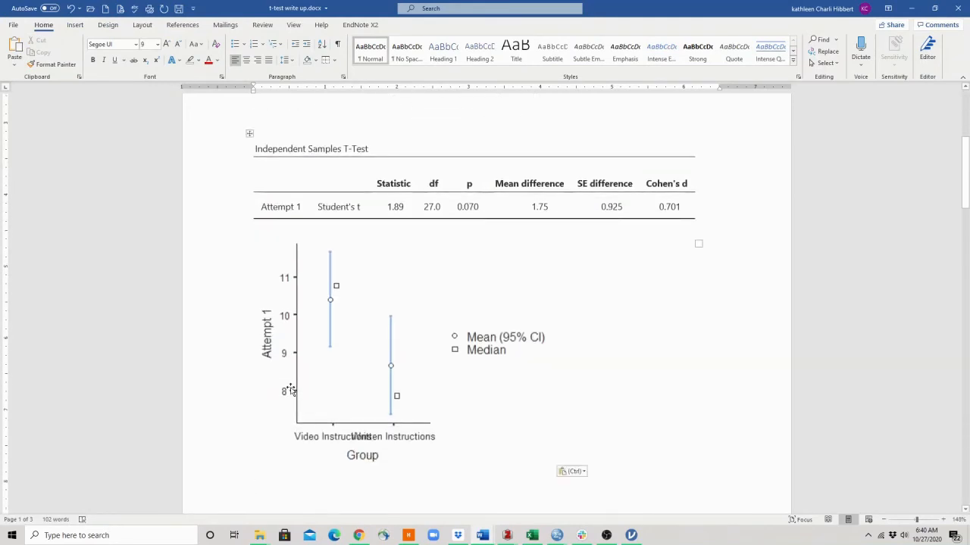
mouse_move(483, 537)
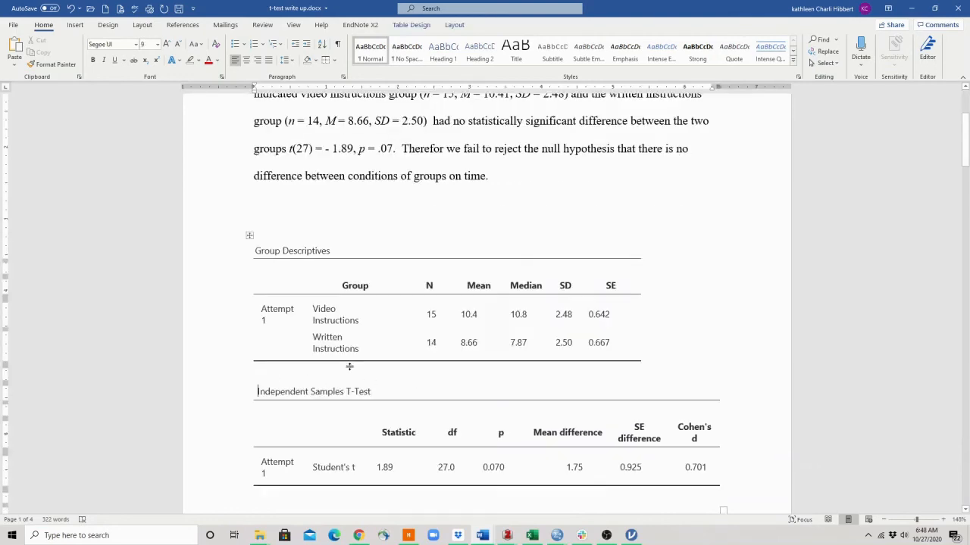
Step: In the independent t-test paragraph, insert "(group)" after "instruction type" and "the" before "video instructions group"
scroll(349, 366, "up", 3)
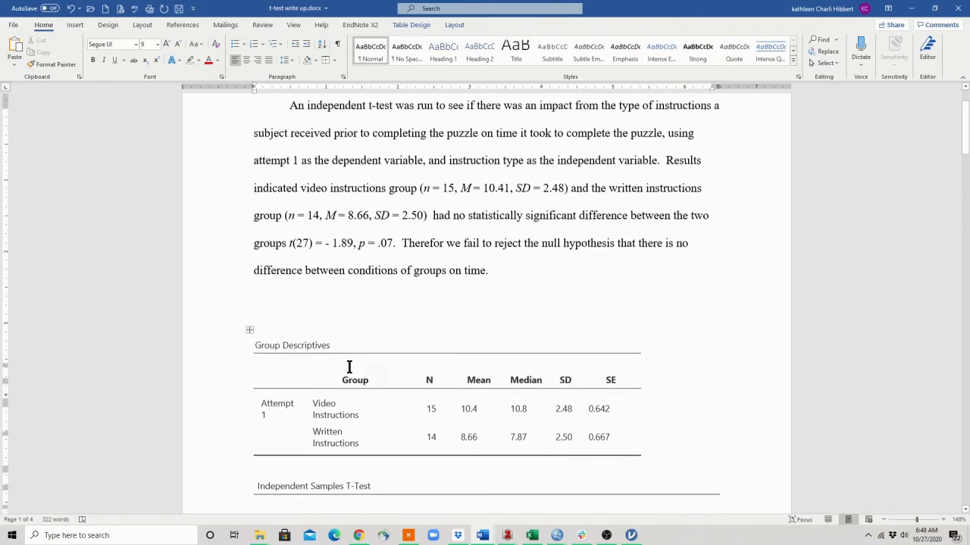
scroll(361, 359, "up", 1)
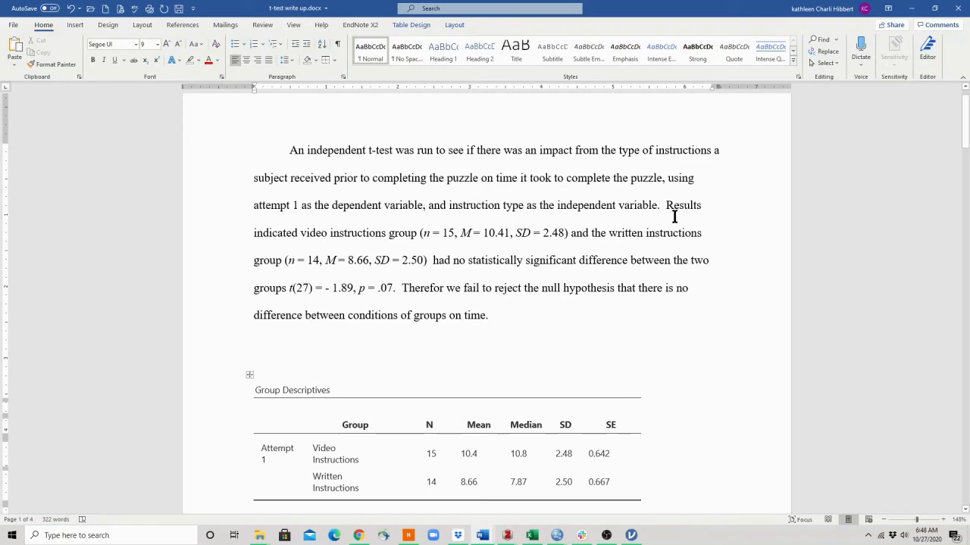
left_click(524, 216)
type("(gro")
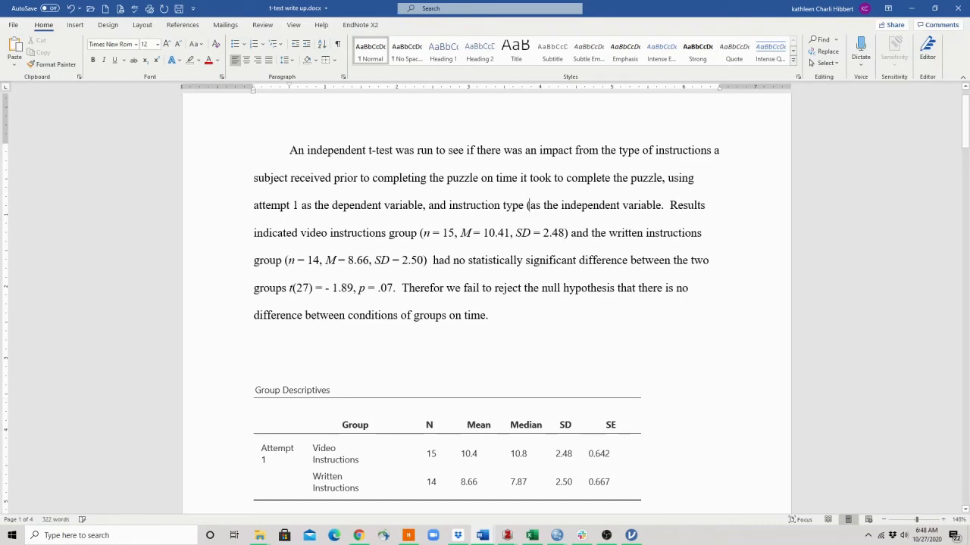
type("up)")
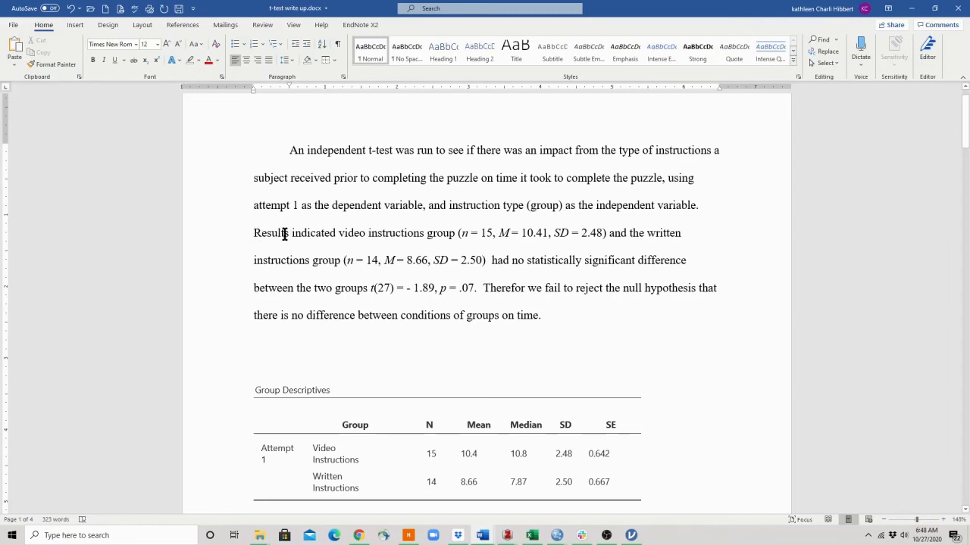
left_click(338, 234)
type("the")
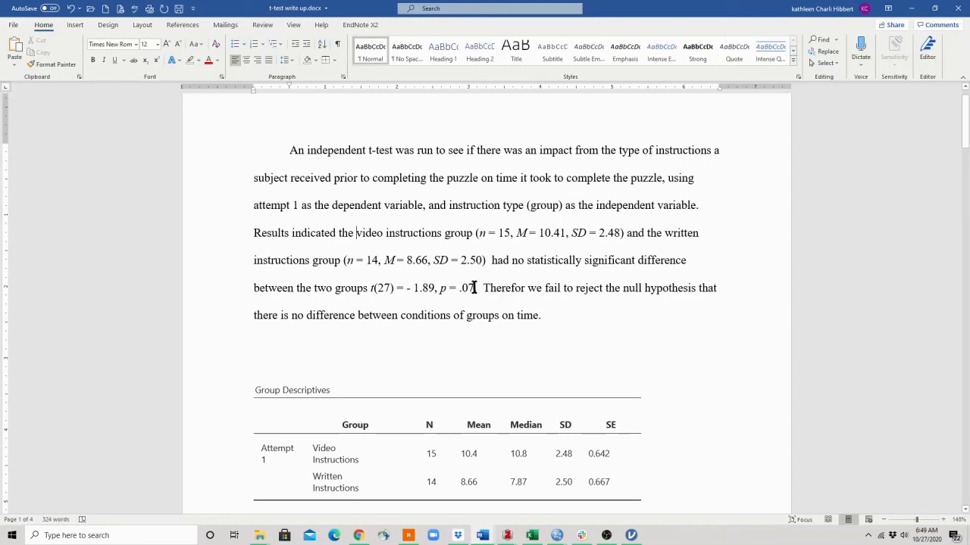
Step: Review the video group's descriptive statistics, the significance wording, and the reported t and p values in the write-up paragraph
left_click_drag(474, 233, 568, 236)
left_click_drag(621, 235, 623, 237)
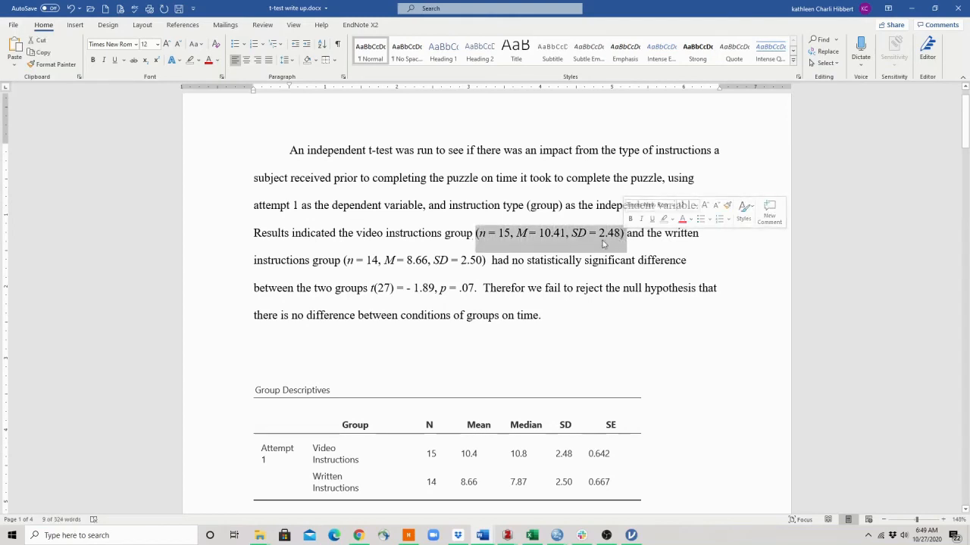
left_click(481, 242)
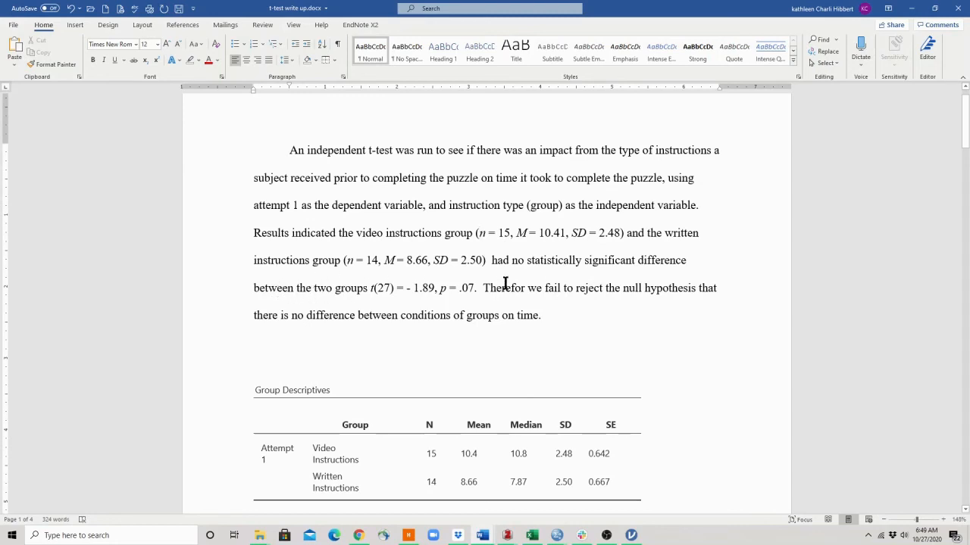
left_click_drag(582, 260, 638, 262)
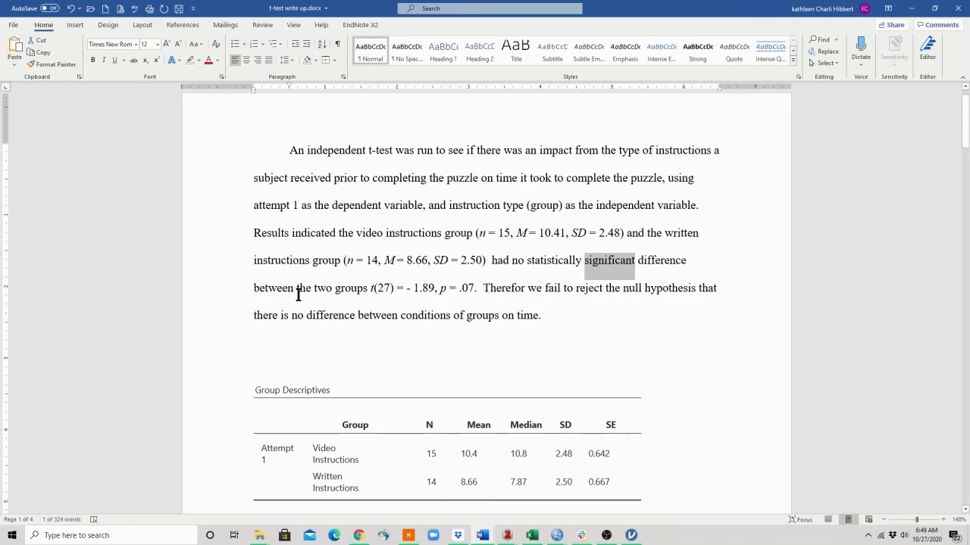
left_click_drag(369, 289, 482, 288)
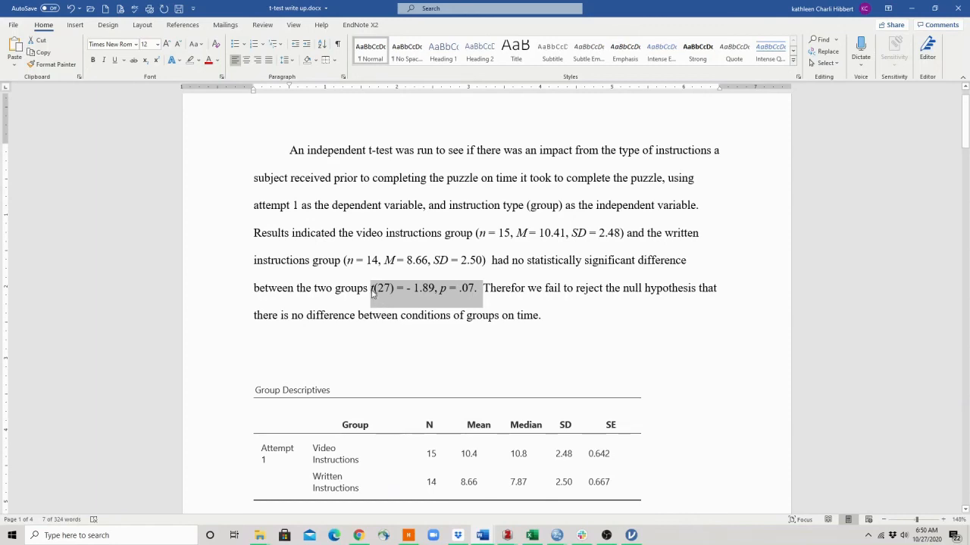
left_click(372, 294)
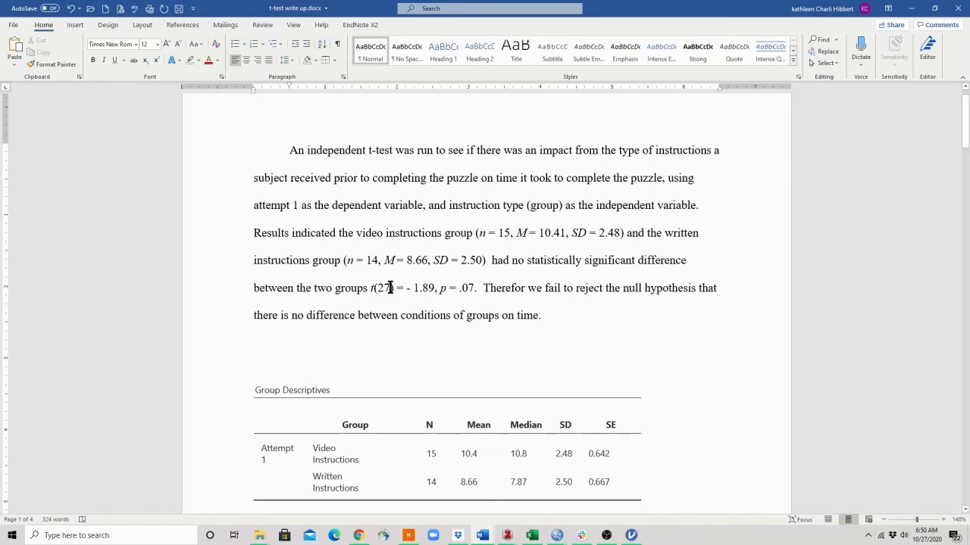
left_click_drag(413, 286, 475, 292)
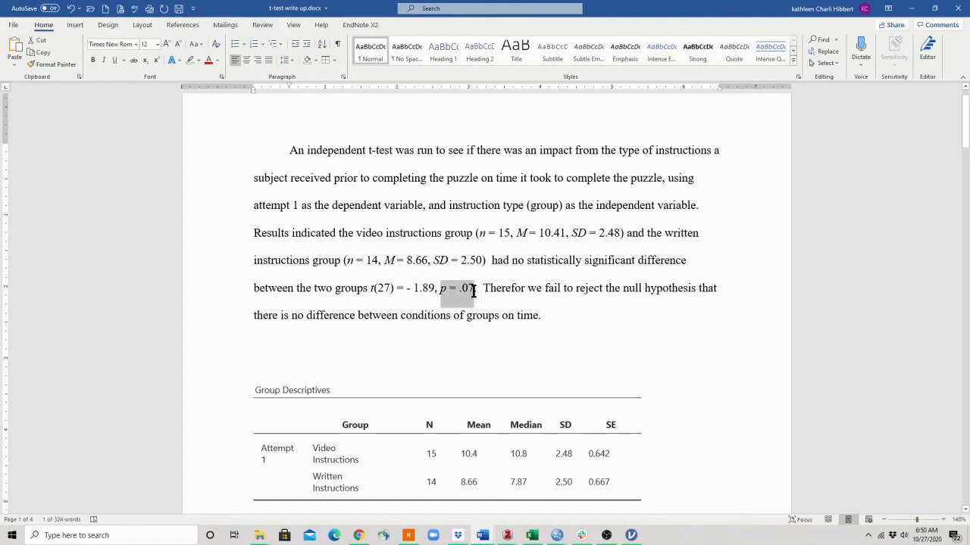
Step: Add the effect size ", d = .701" after the p value in the results sentence and italicize the d
left_click(473, 291)
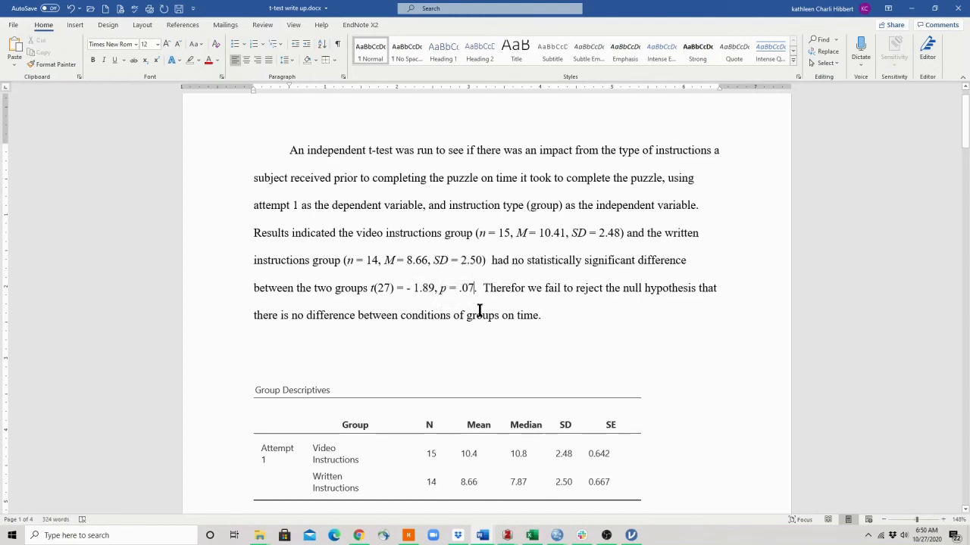
type(", d =")
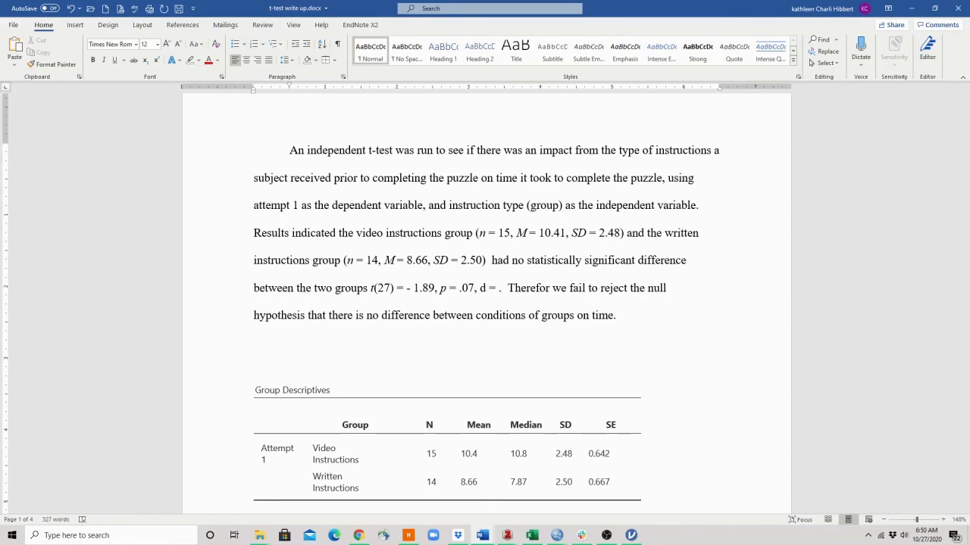
type(".701")
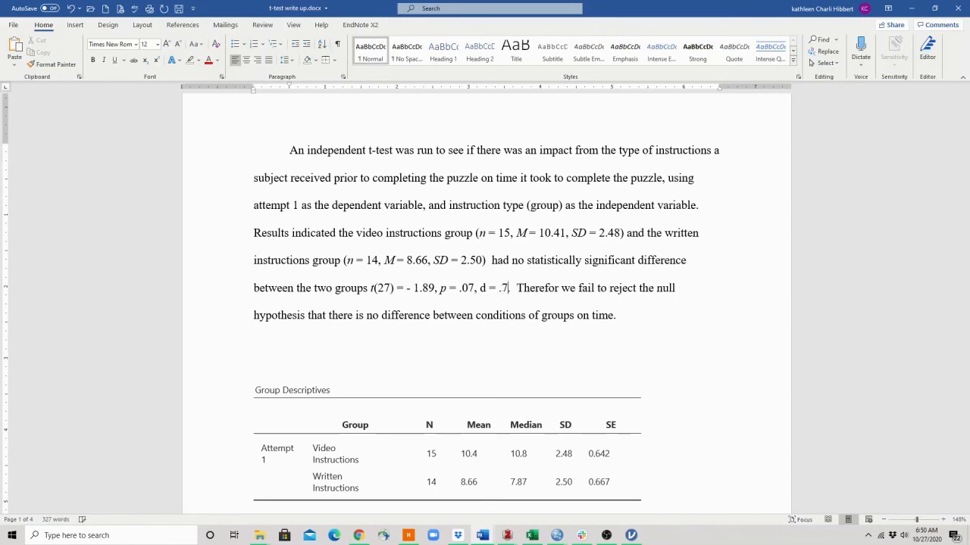
double_click(484, 288)
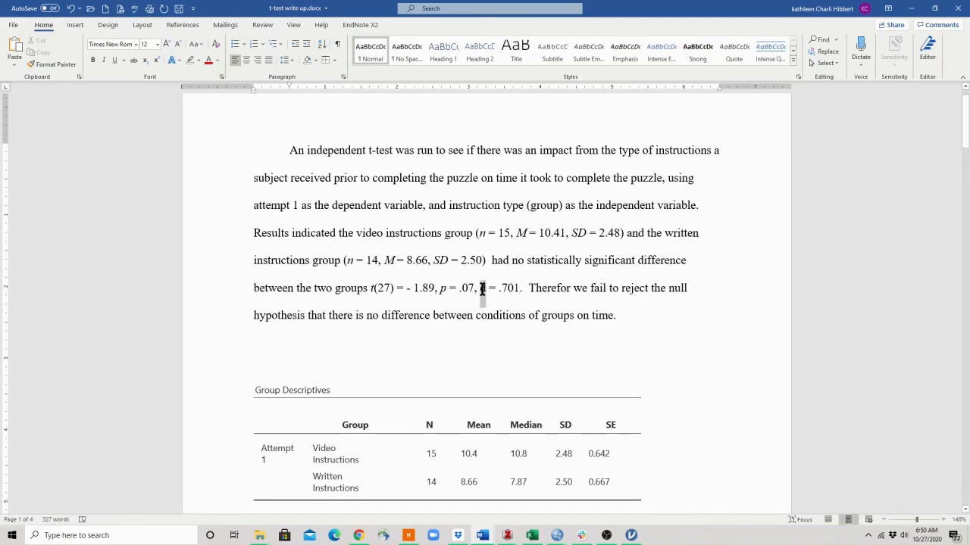
left_click(500, 273)
left_click(499, 289)
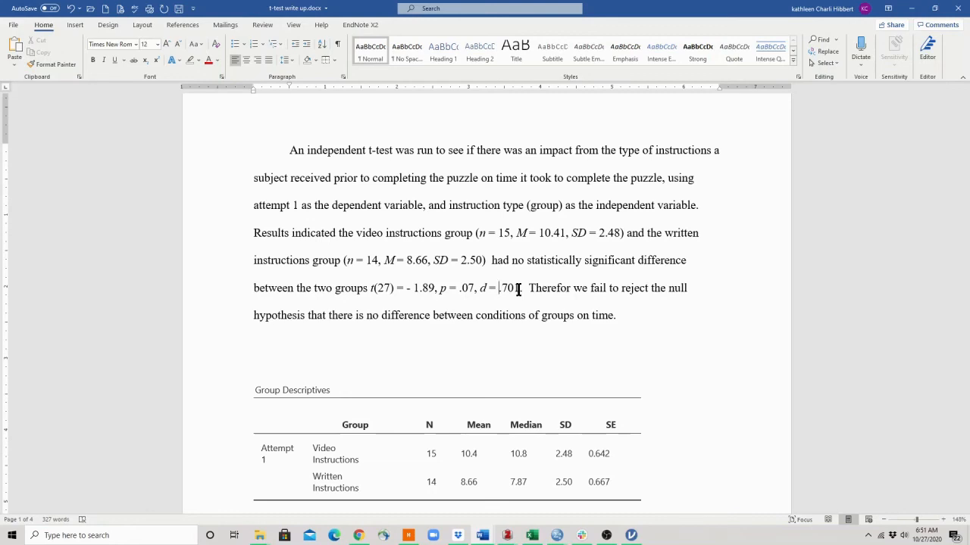
type("1.")
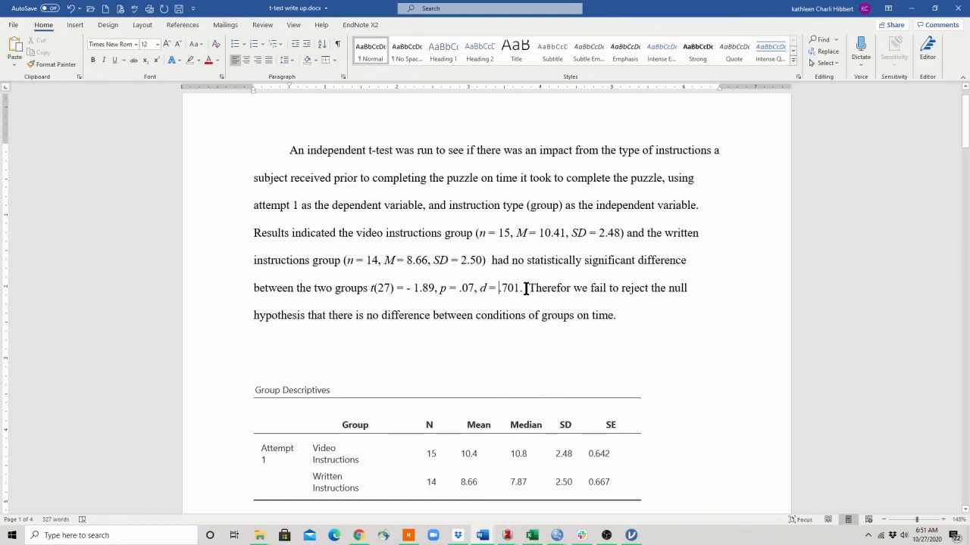
Step: Review the null hypothesis conclusion, the complete independent t-test paragraph, and the results placed below it
left_click_drag(528, 290, 673, 292)
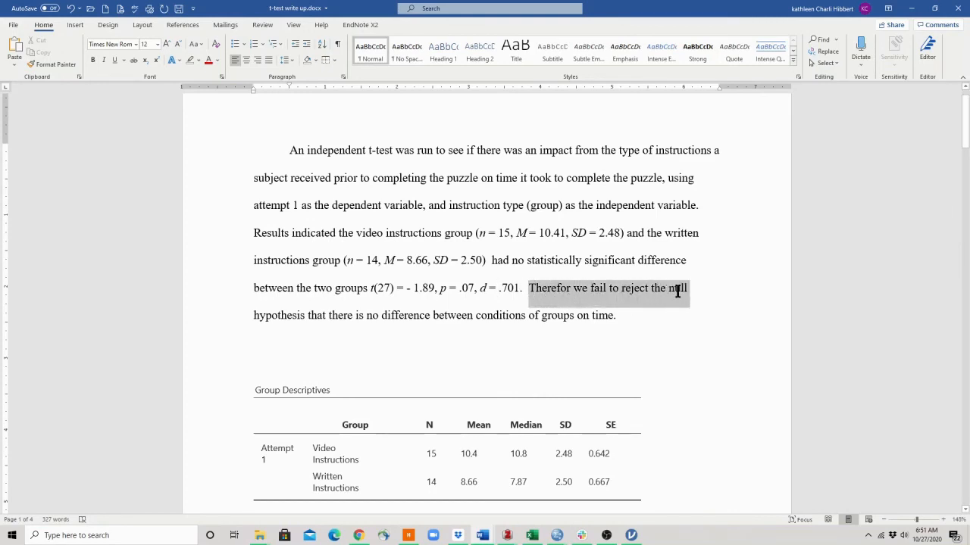
left_click(644, 334)
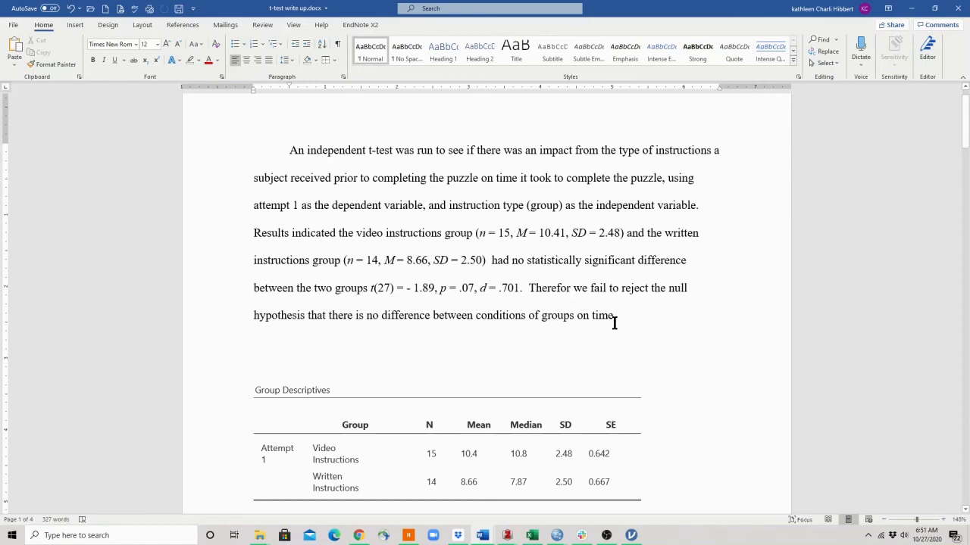
left_click_drag(616, 315, 672, 295)
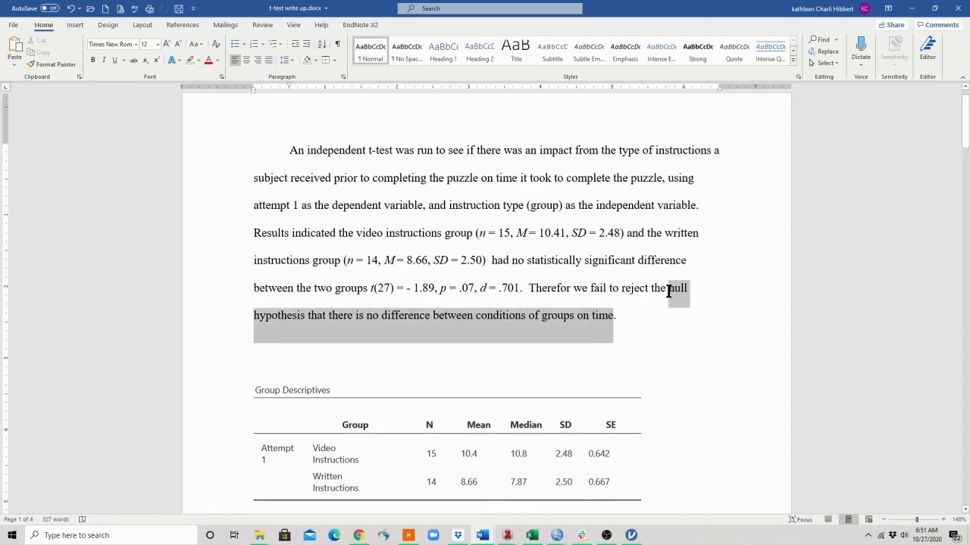
left_click(630, 315)
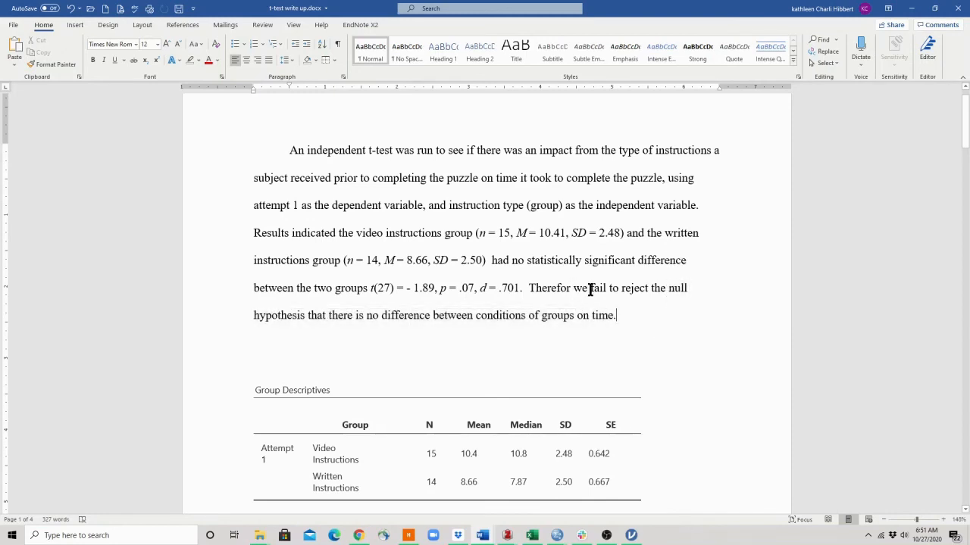
left_click_drag(590, 290, 648, 288)
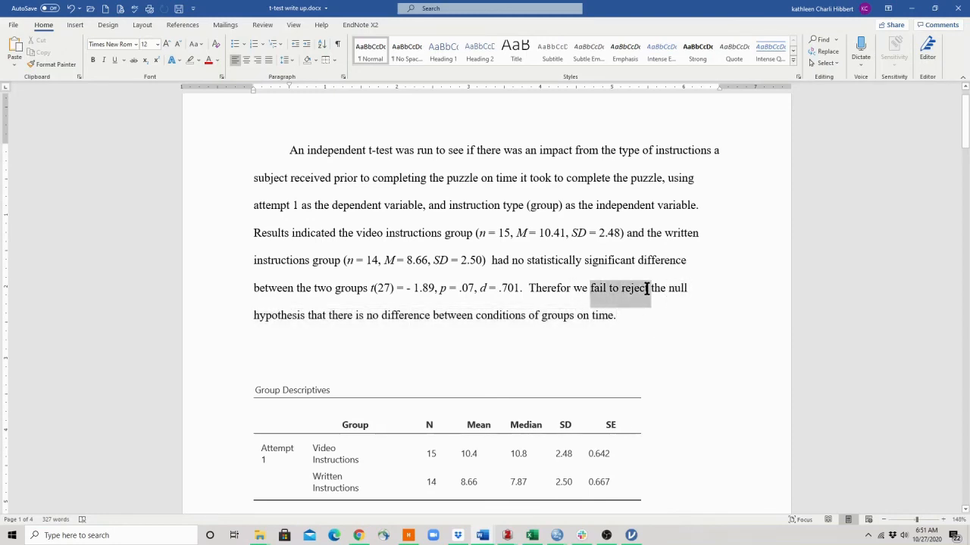
left_click(630, 334)
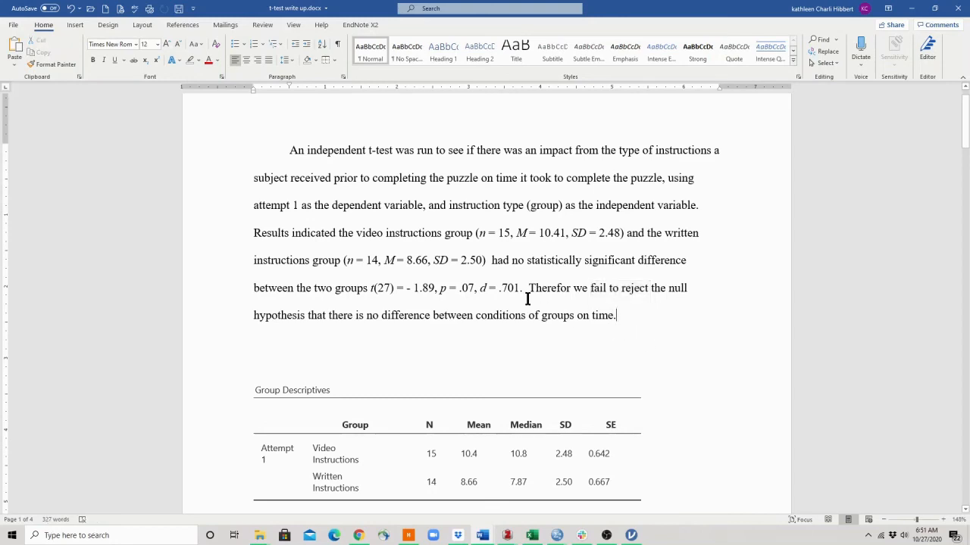
left_click_drag(288, 150, 624, 310)
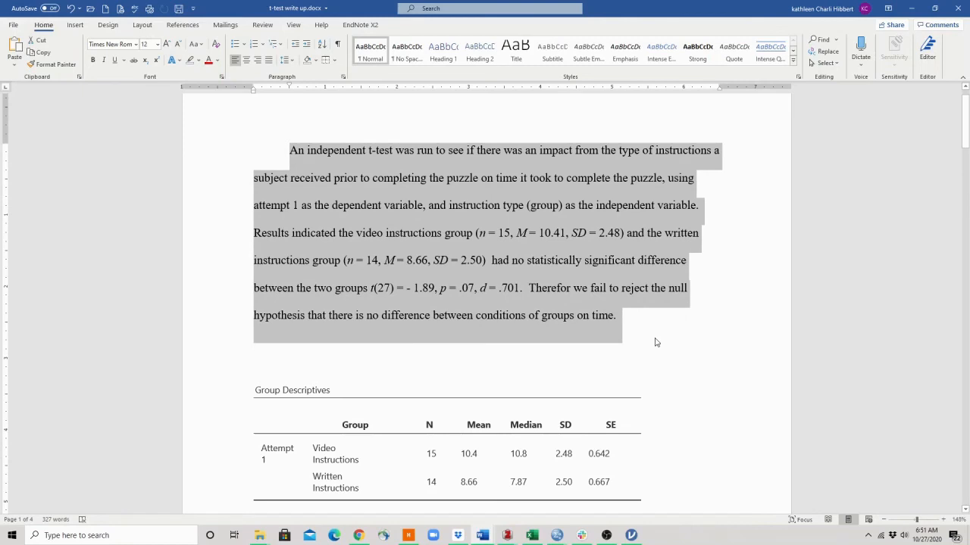
left_click(656, 343)
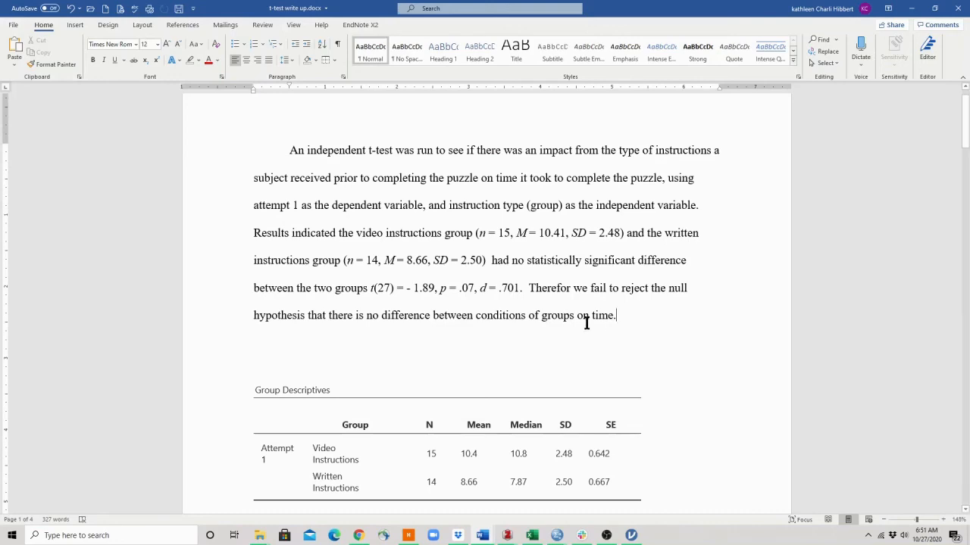
scroll(538, 342, "down", 5)
scroll(538, 342, "up", 2)
scroll(538, 342, "up", 3)
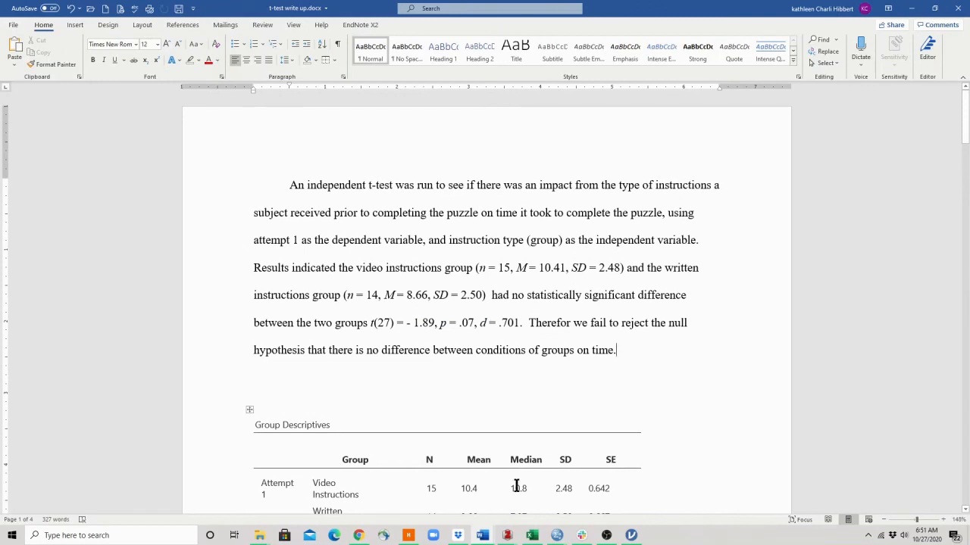
mouse_move(488, 540)
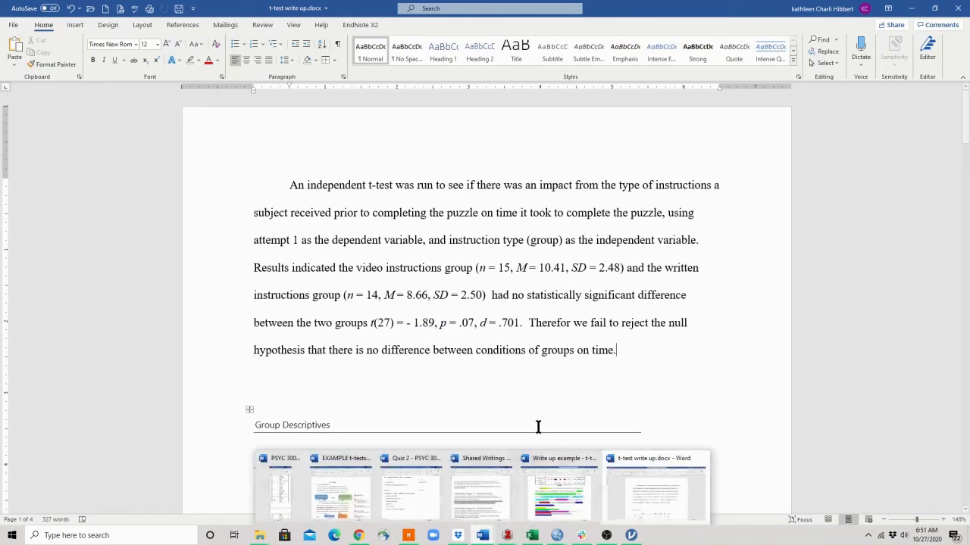